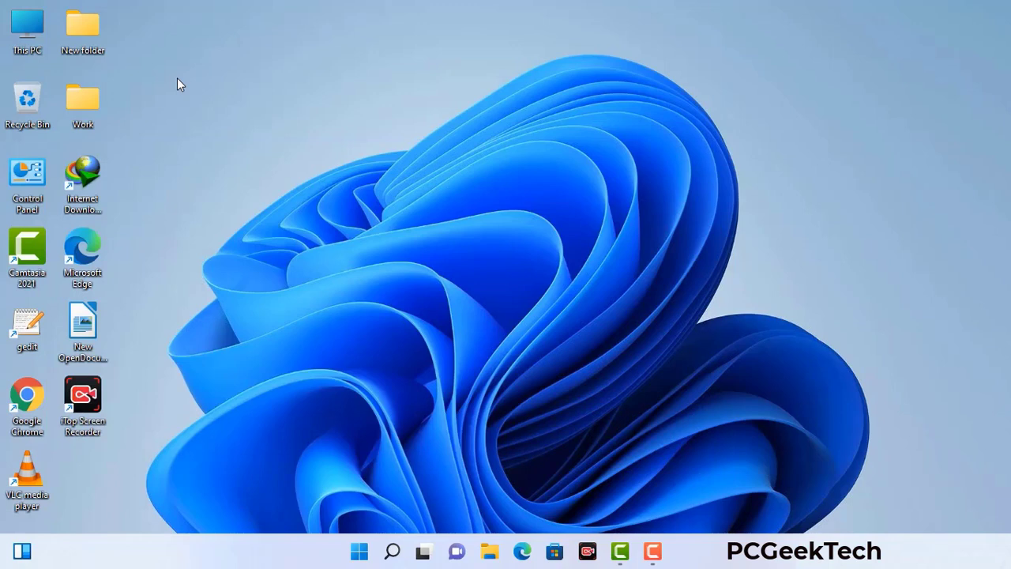
# Bring up the Run dialog with Win+R.
pyautogui.press('super+r')
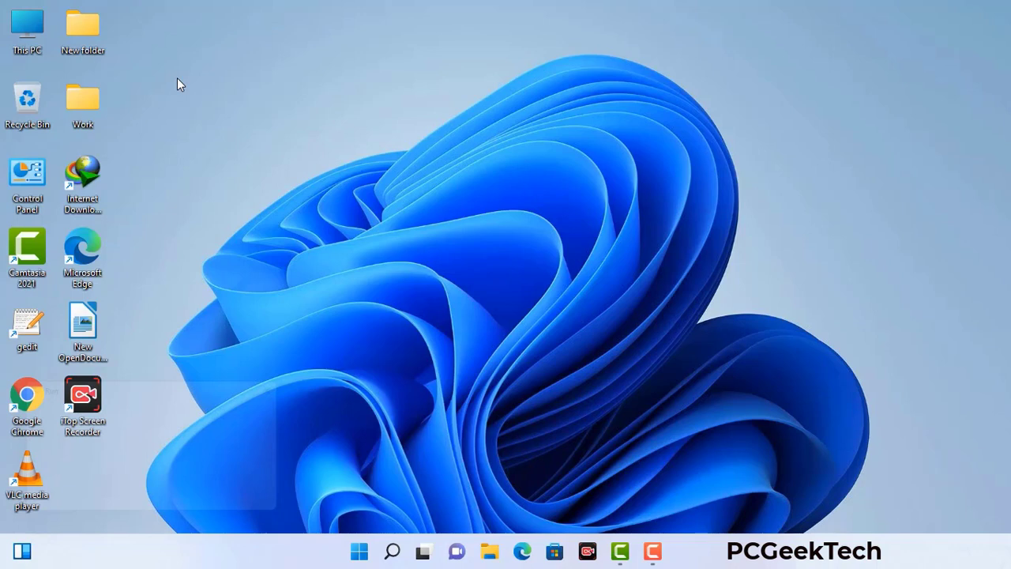
# Run msconfig from the Run dialog to open System Configuration.
pyautogui.moveTo(172, 384); pyautogui.dragTo(444, 126)
pyautogui.click(401, 198)
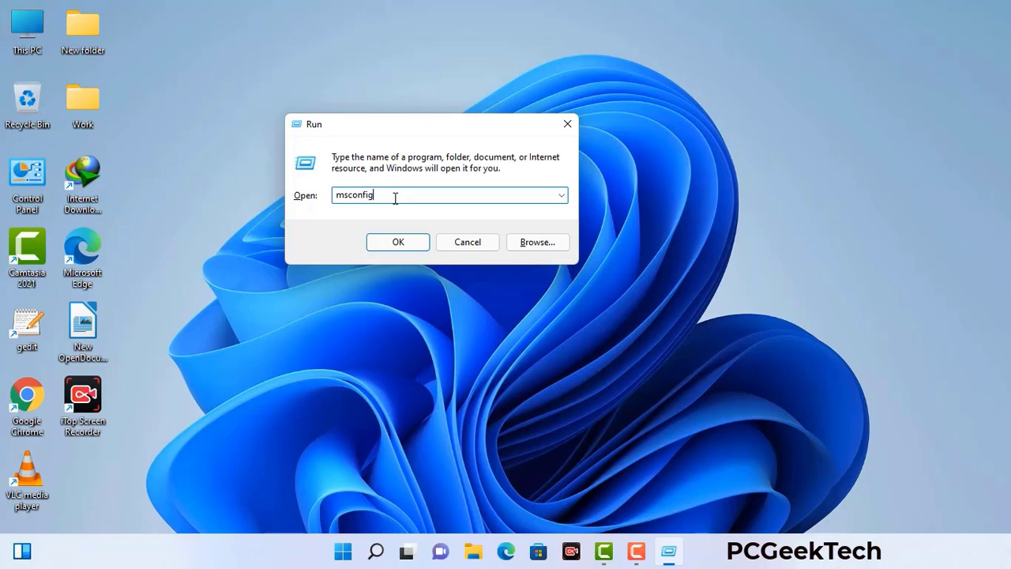
pyautogui.click(391, 247)
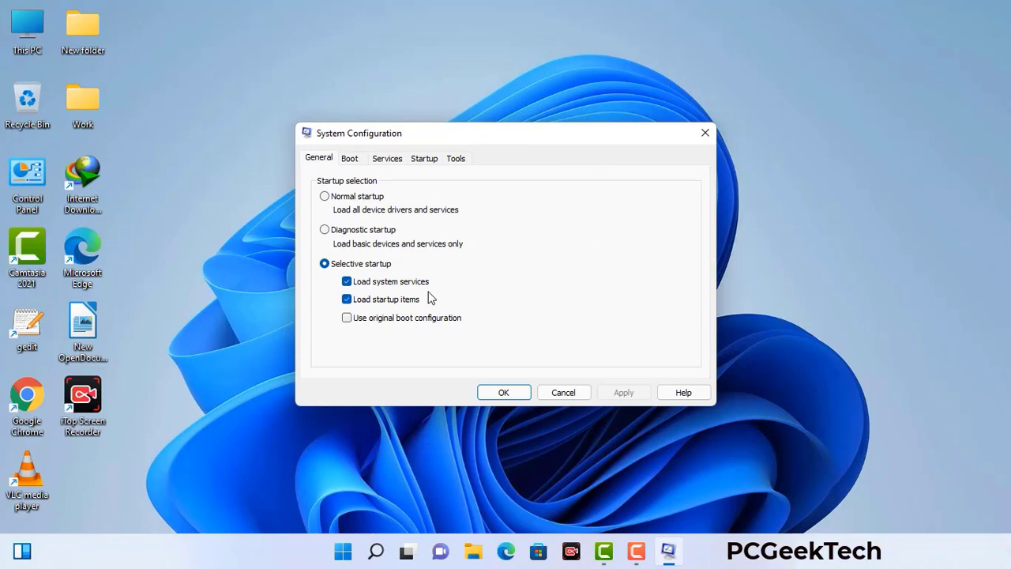
# Enable Safe boot with the Network option on the Boot tab, apply it, and restart.
pyautogui.click(351, 159)
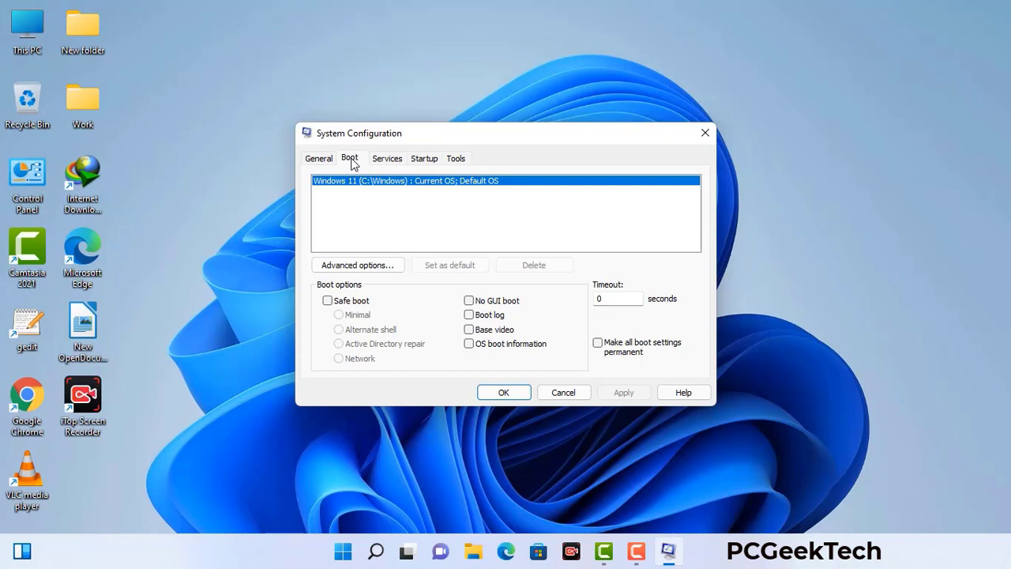
pyautogui.click(325, 302)
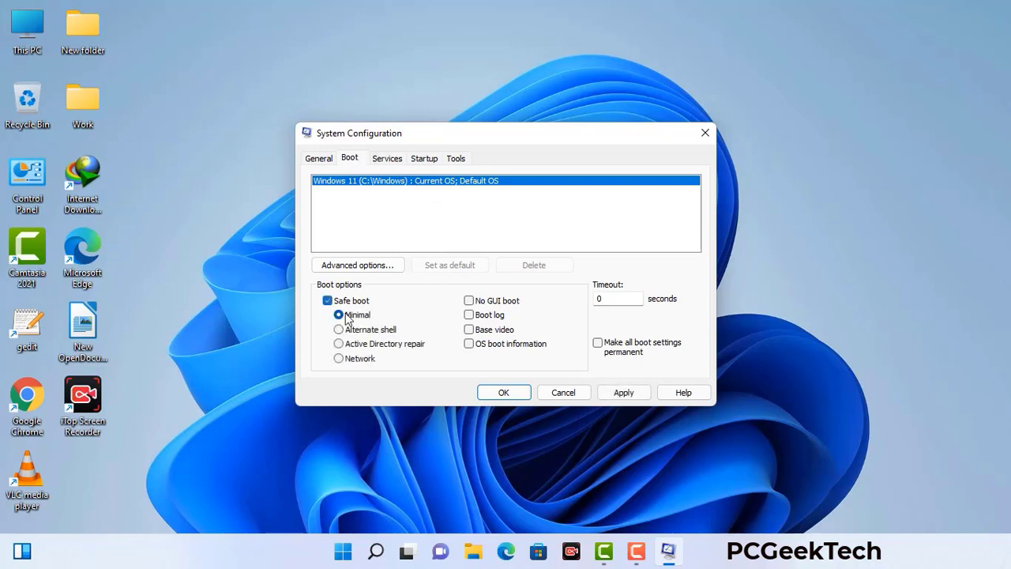
pyautogui.click(359, 359)
pyautogui.click(623, 394)
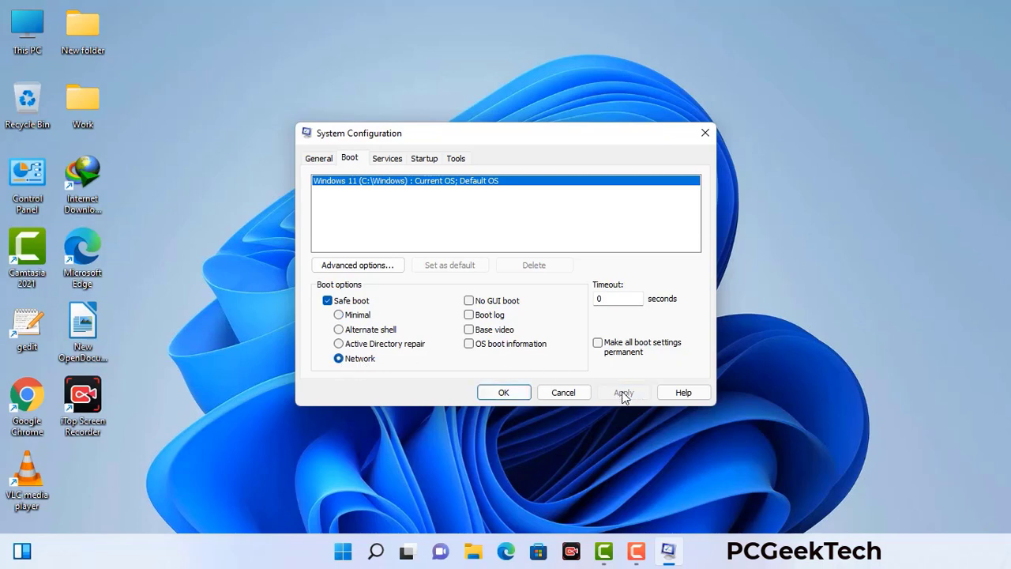
pyautogui.click(503, 393)
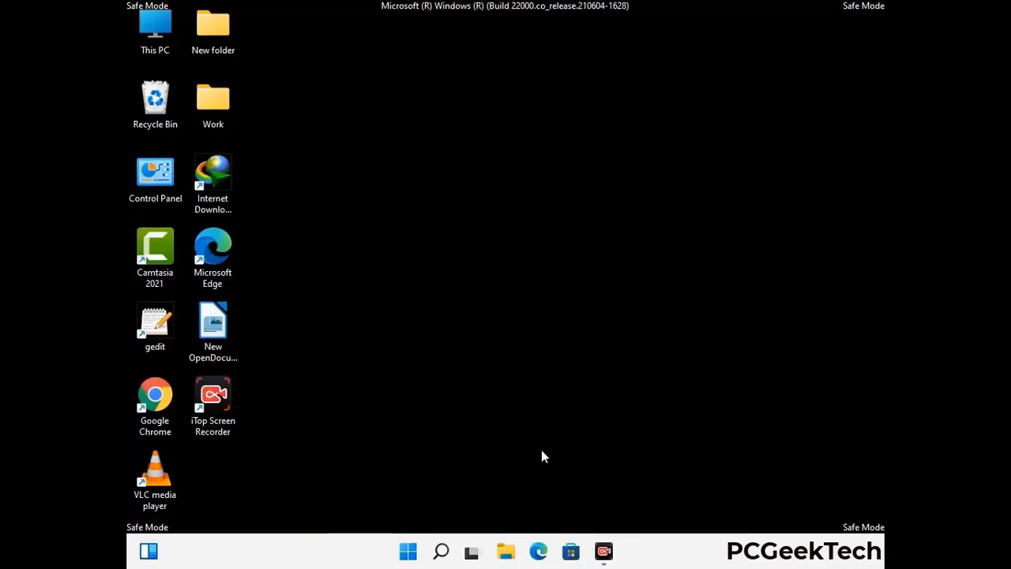
# Turn on 'Show hidden files, folders, and drives' in File Explorer Options, then close Control Panel.
pyautogui.doubleClick(155, 187)
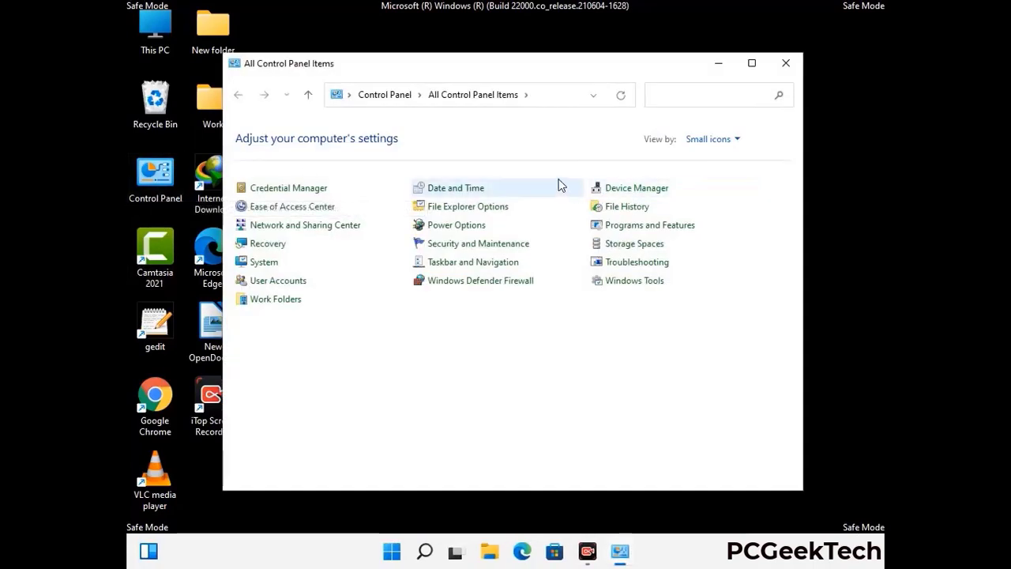
pyautogui.click(487, 211)
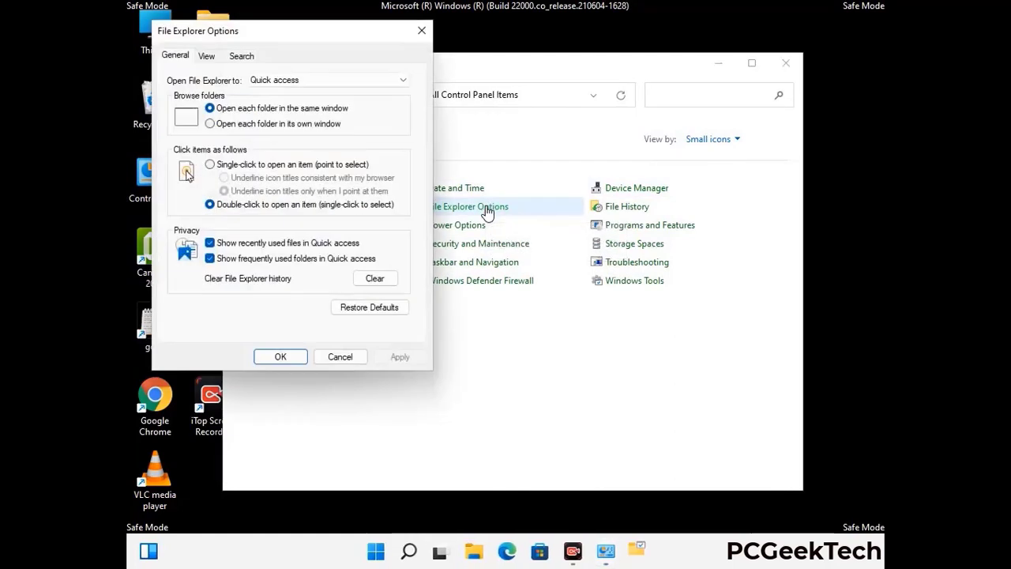
pyautogui.click(208, 56)
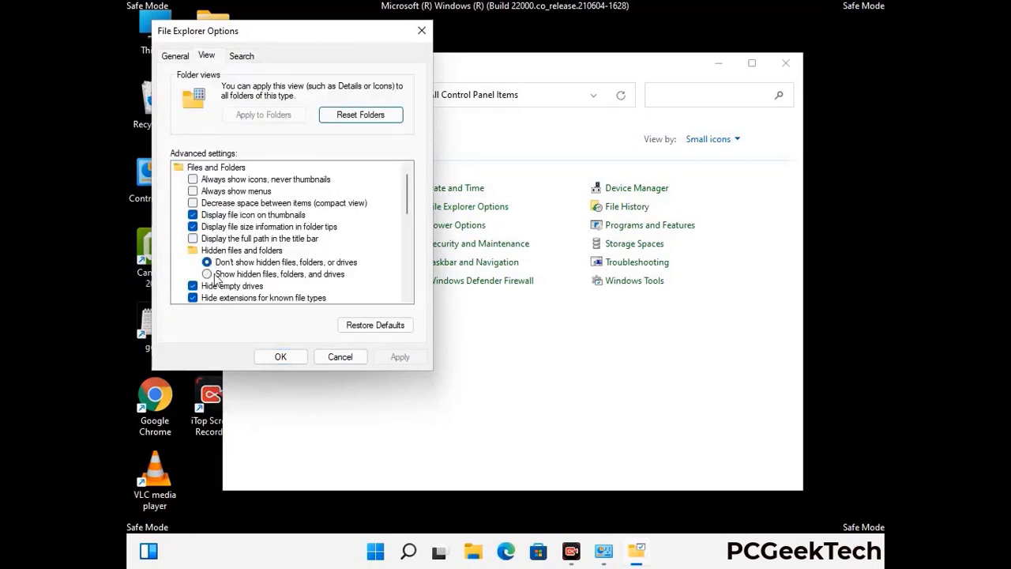
pyautogui.click(206, 274)
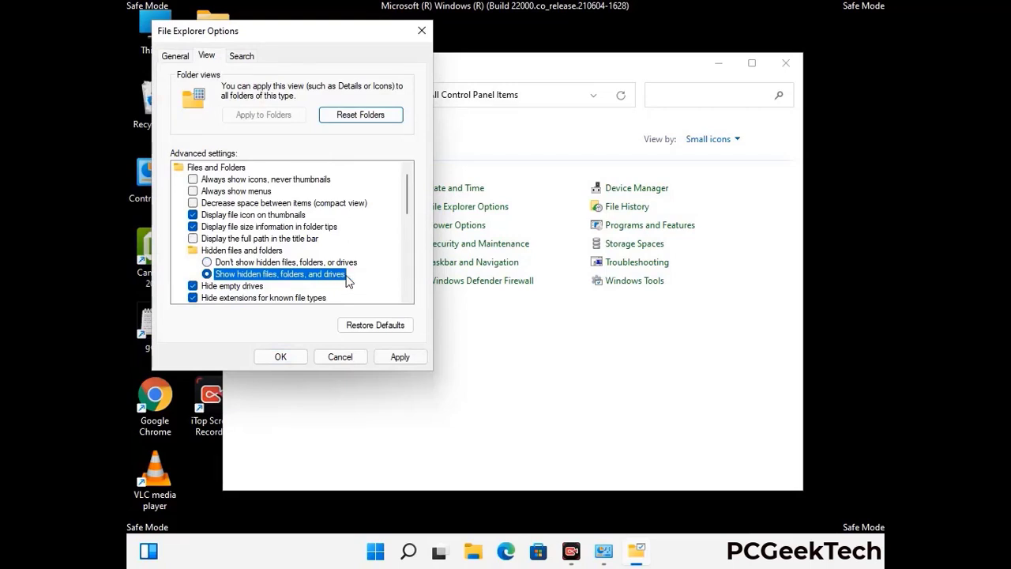
pyautogui.click(400, 357)
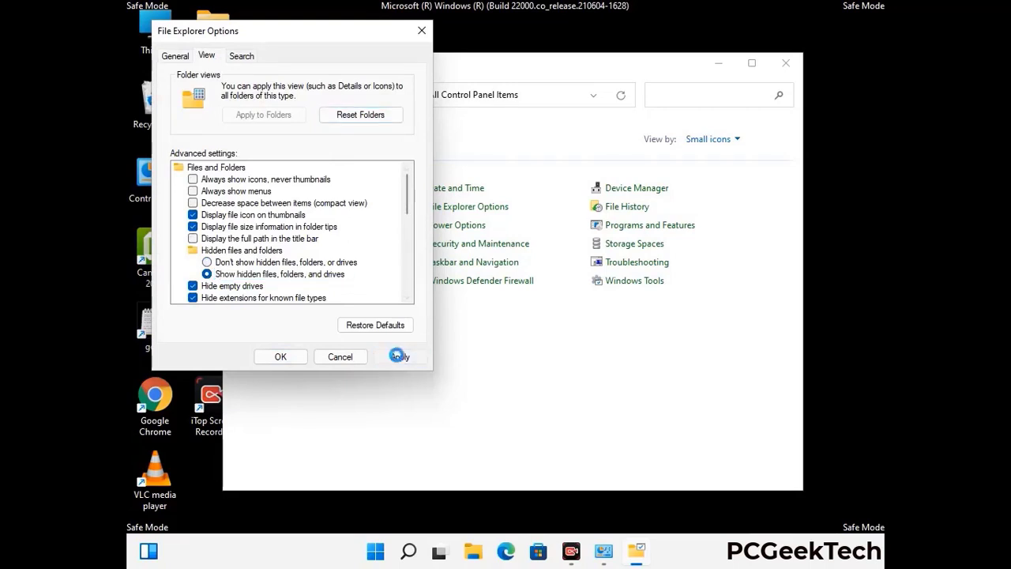
pyautogui.click(267, 357)
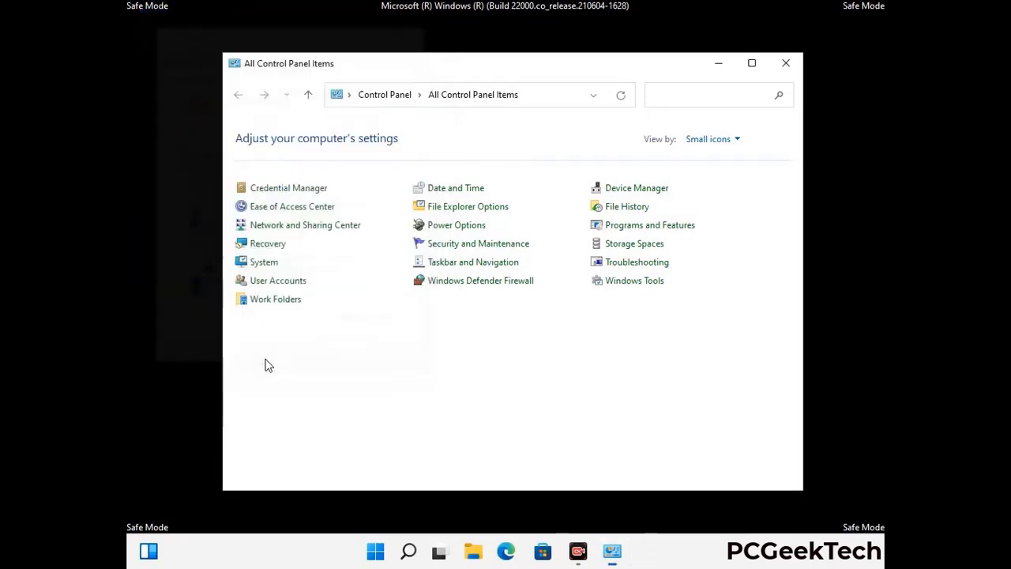
pyautogui.click(786, 63)
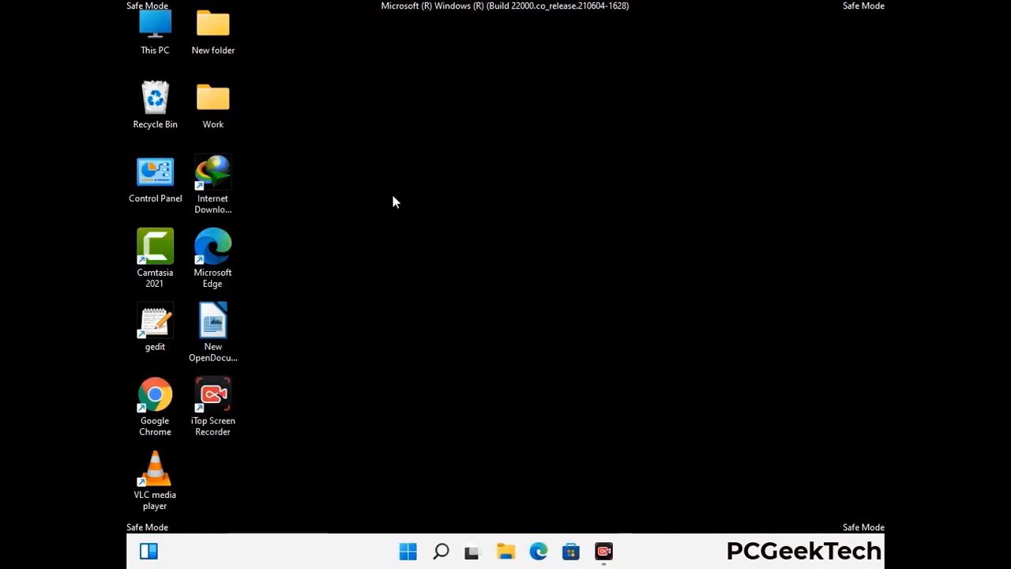
# Browse in File Explorer to C:\Windows\System32\drivers\etc.
pyautogui.doubleClick(150, 49)
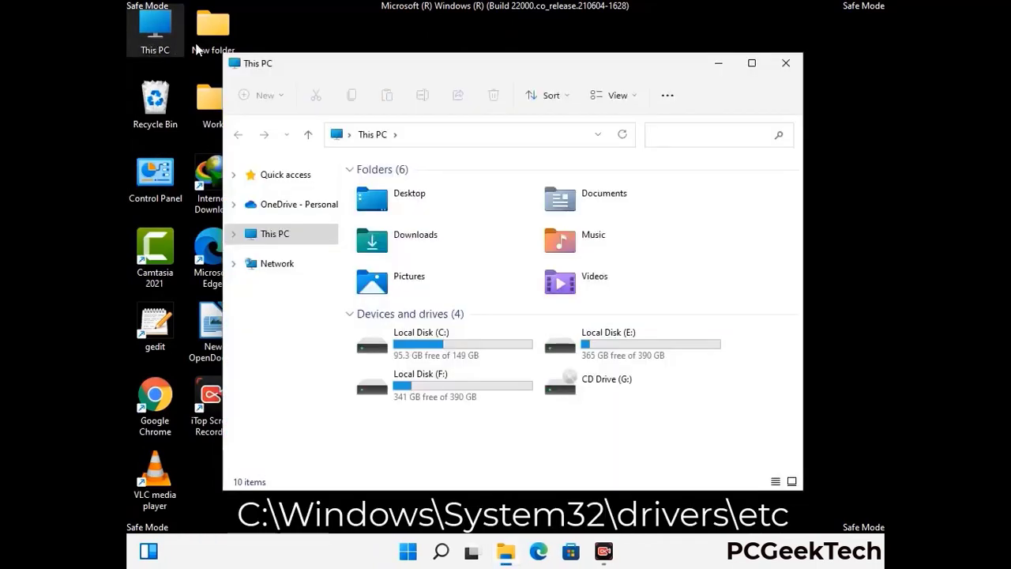
pyautogui.doubleClick(442, 347)
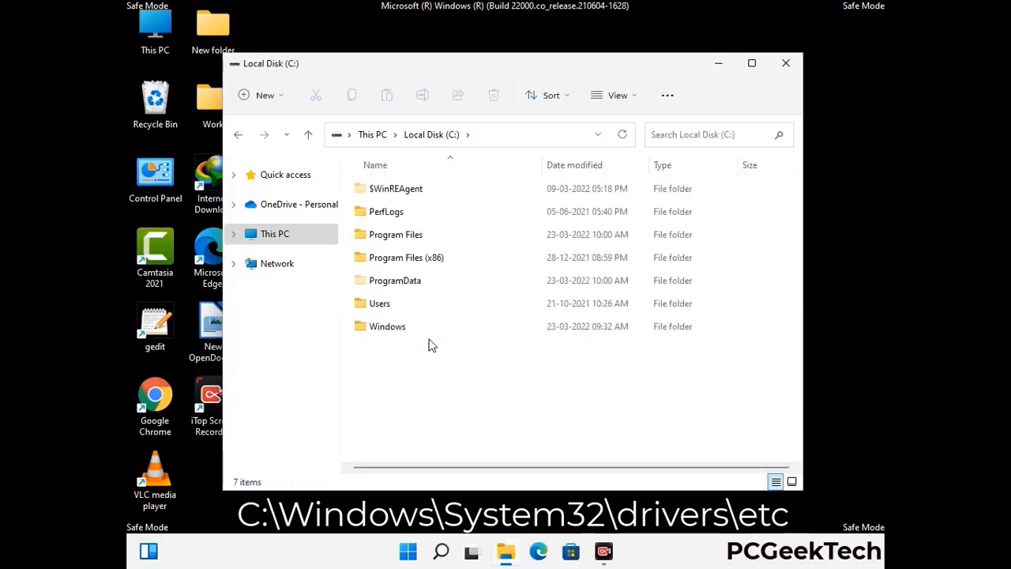
pyautogui.click(379, 331)
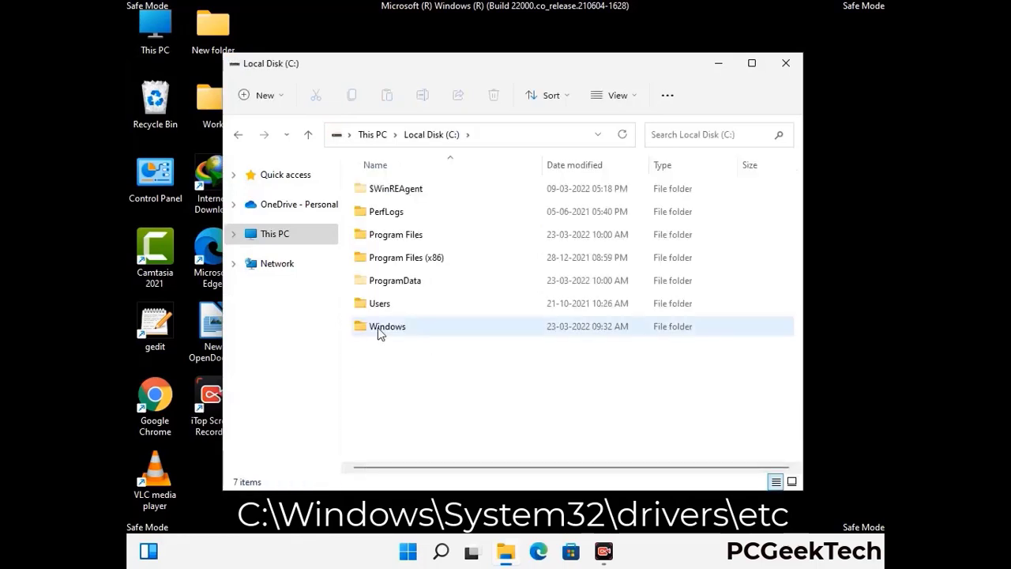
pyautogui.doubleClick(378, 332)
pyautogui.scroll(-6, 509, 335)
pyautogui.scroll(-11, 497, 341)
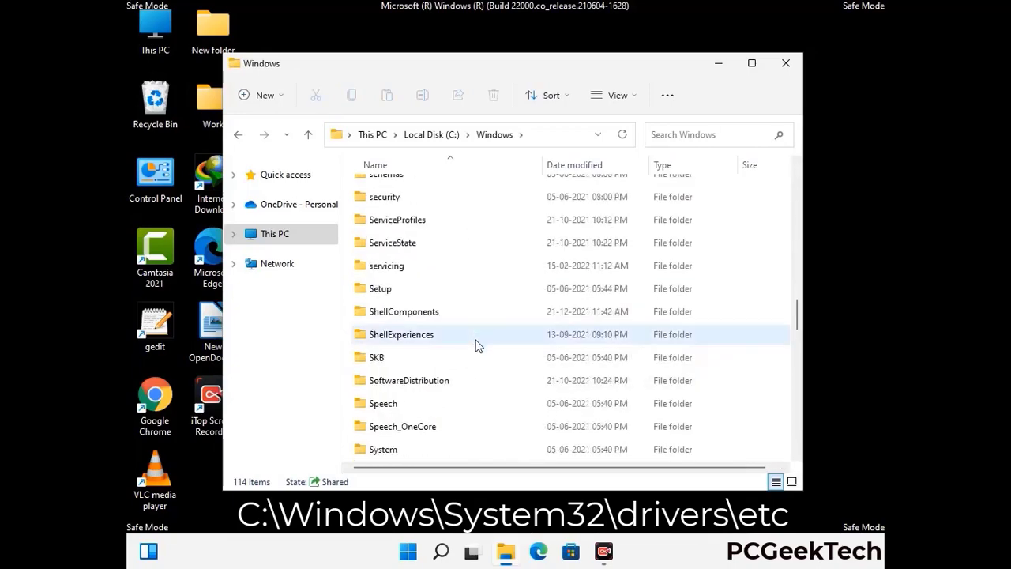
pyautogui.scroll(-2, 476, 345)
pyautogui.doubleClick(387, 334)
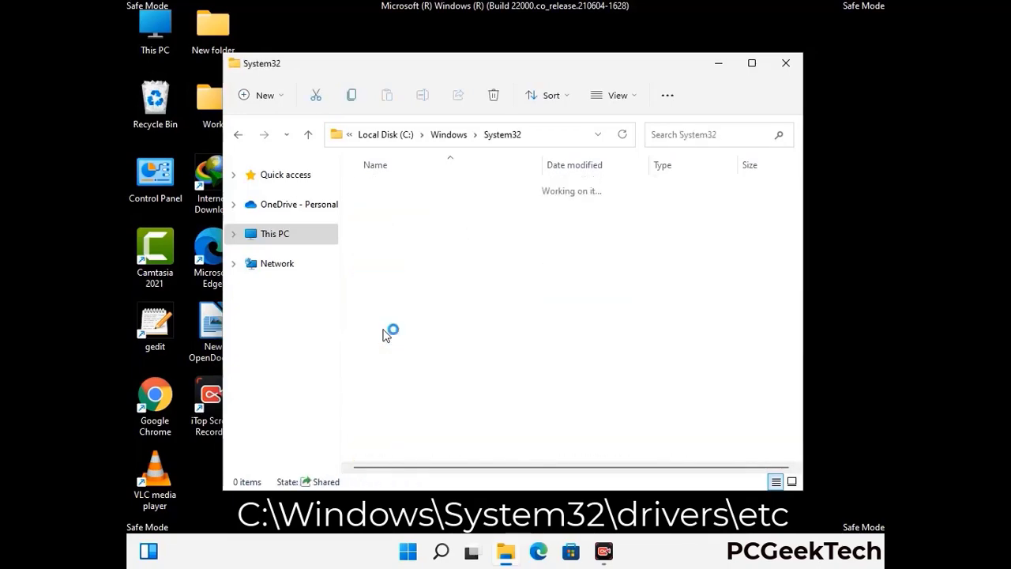
pyautogui.scroll(-5, 434, 345)
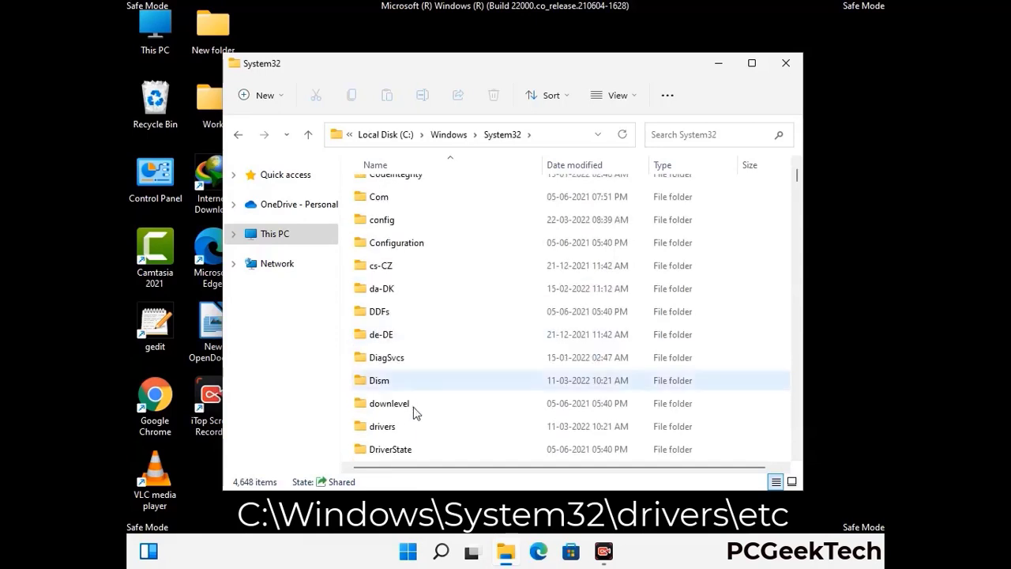
pyautogui.doubleClick(388, 431)
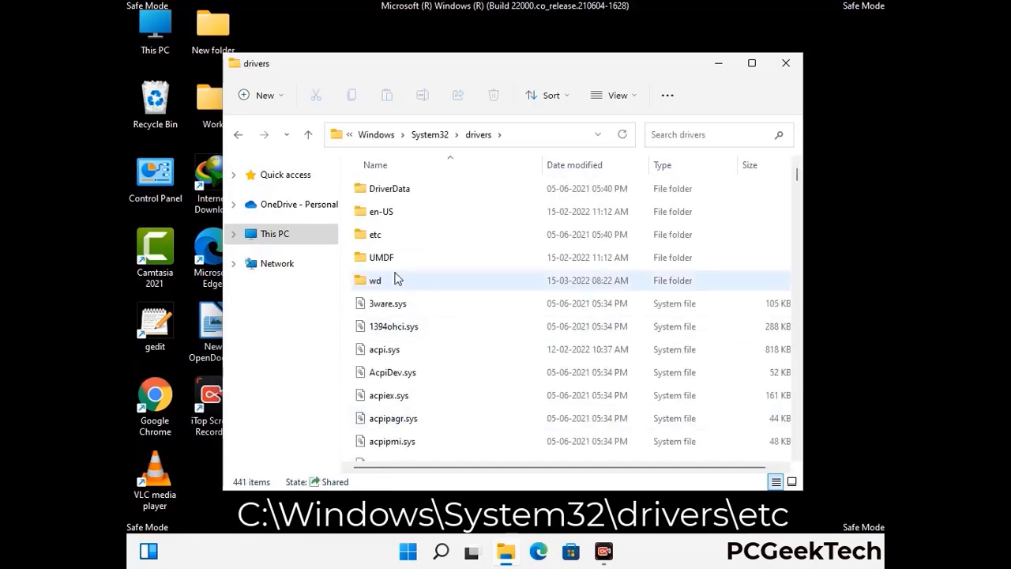
pyautogui.doubleClick(377, 235)
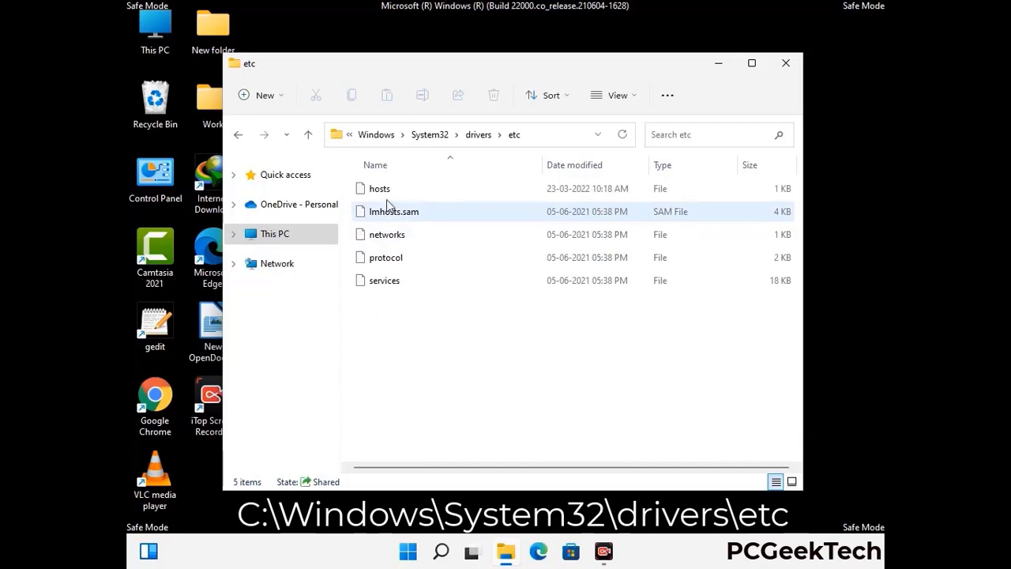
# Open the hosts file with Notepad.
pyautogui.click(386, 194)
pyautogui.doubleClick(387, 195)
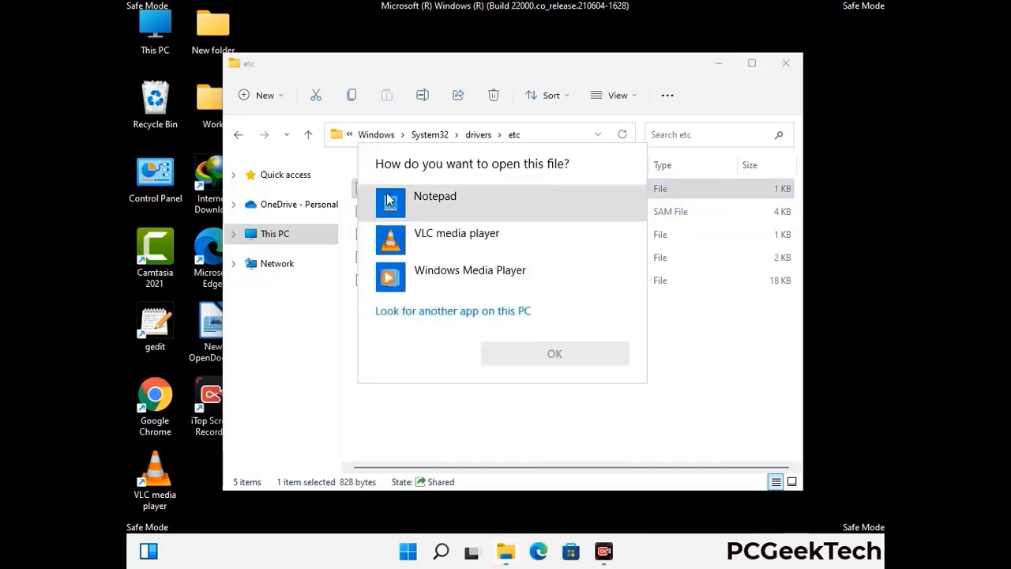
pyautogui.click(458, 202)
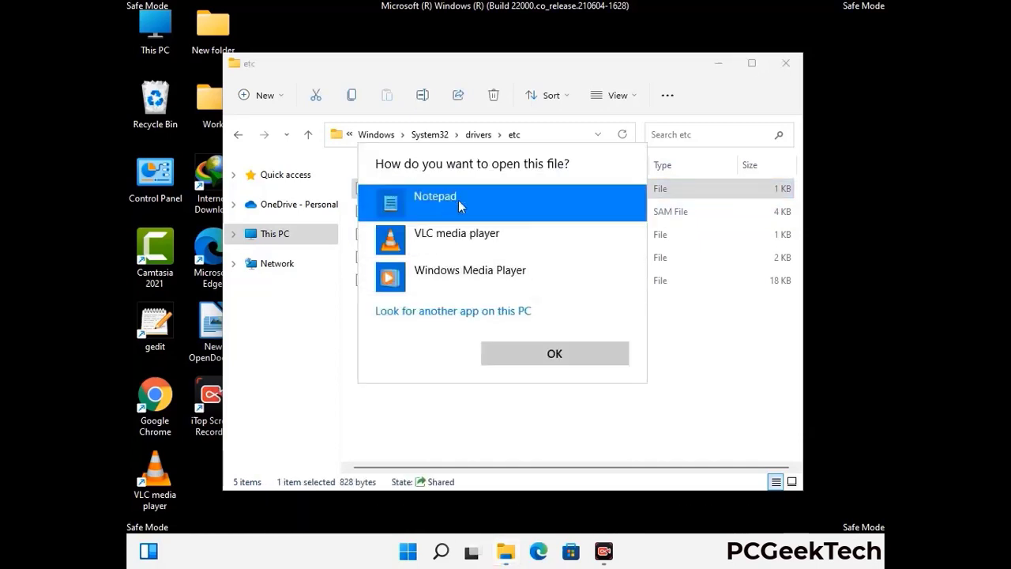
pyautogui.click(555, 355)
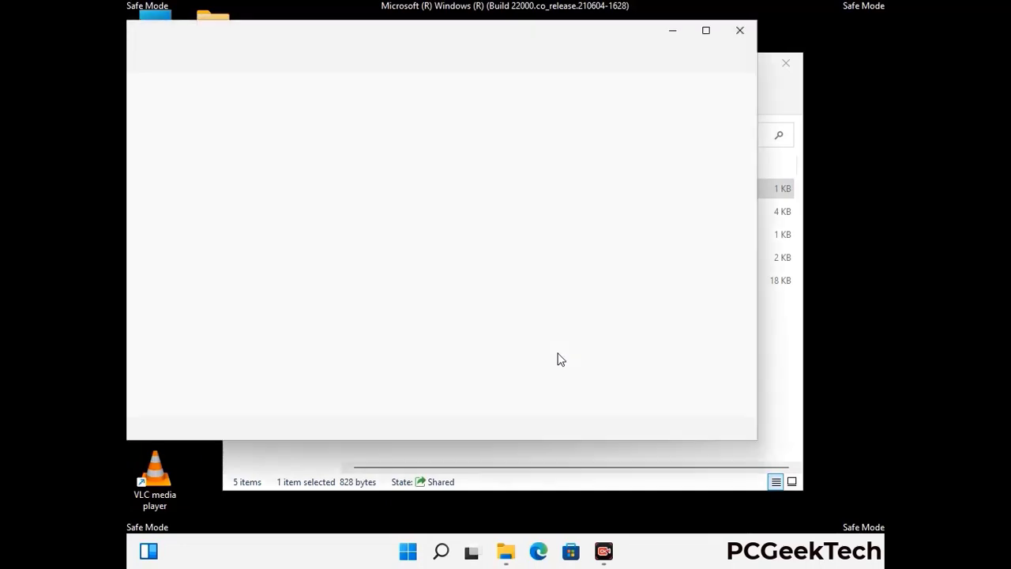
# Add an empty line at the end of the hosts file and save it.
pyautogui.moveTo(442, 45); pyautogui.dragTo(527, 45)
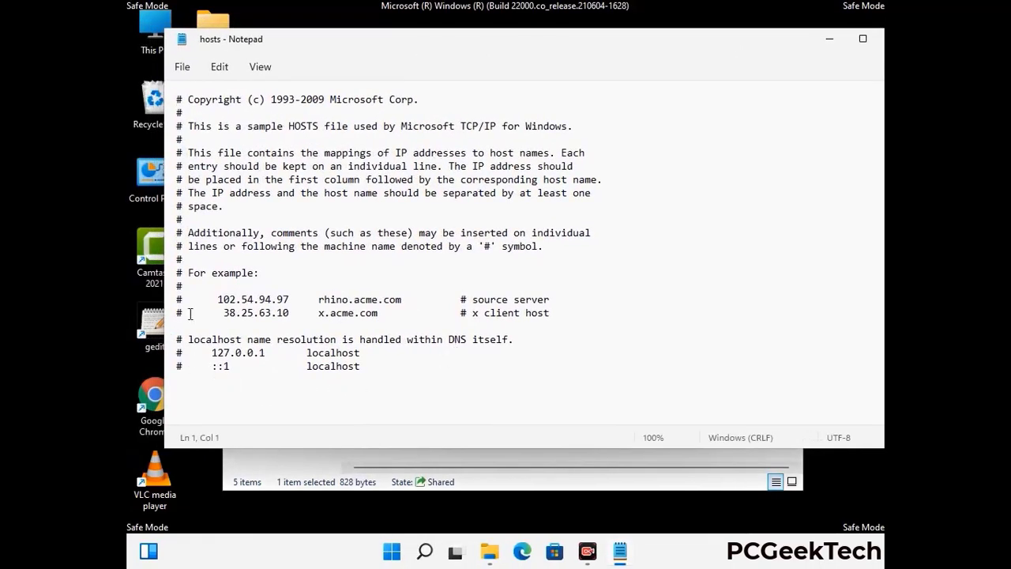
pyautogui.click(378, 370)
pyautogui.press('Return')
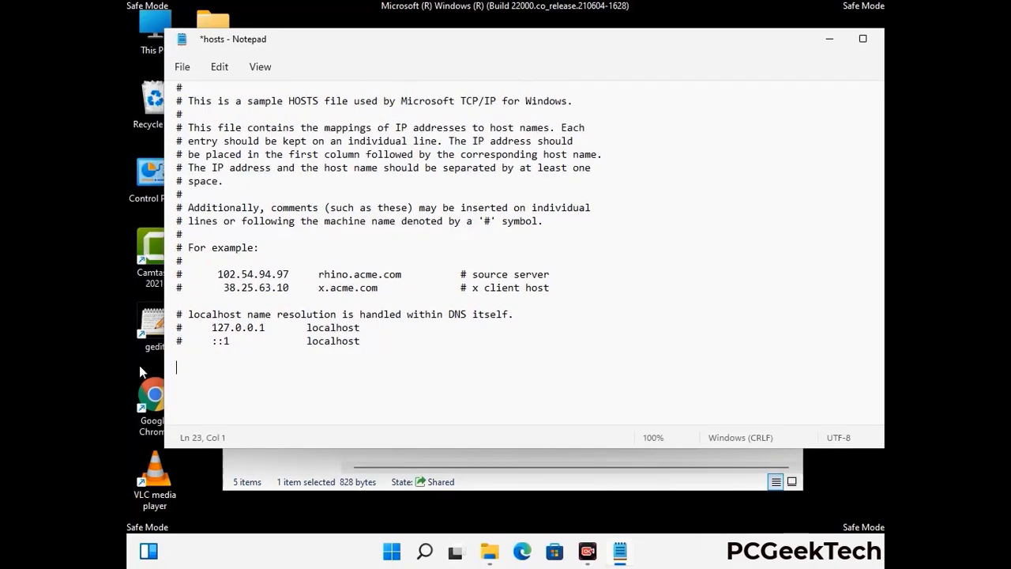
pyautogui.click(181, 68)
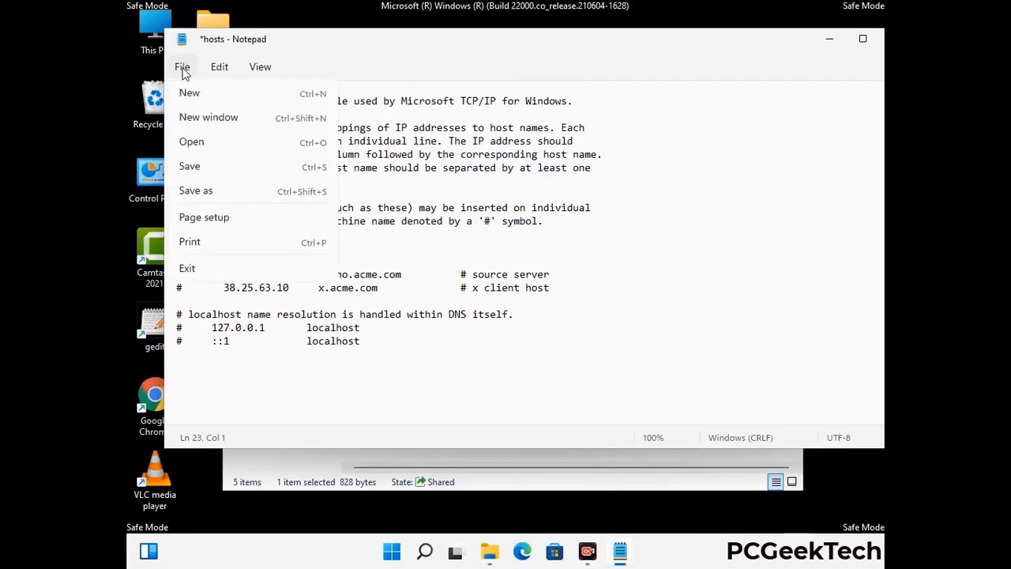
pyautogui.click(189, 167)
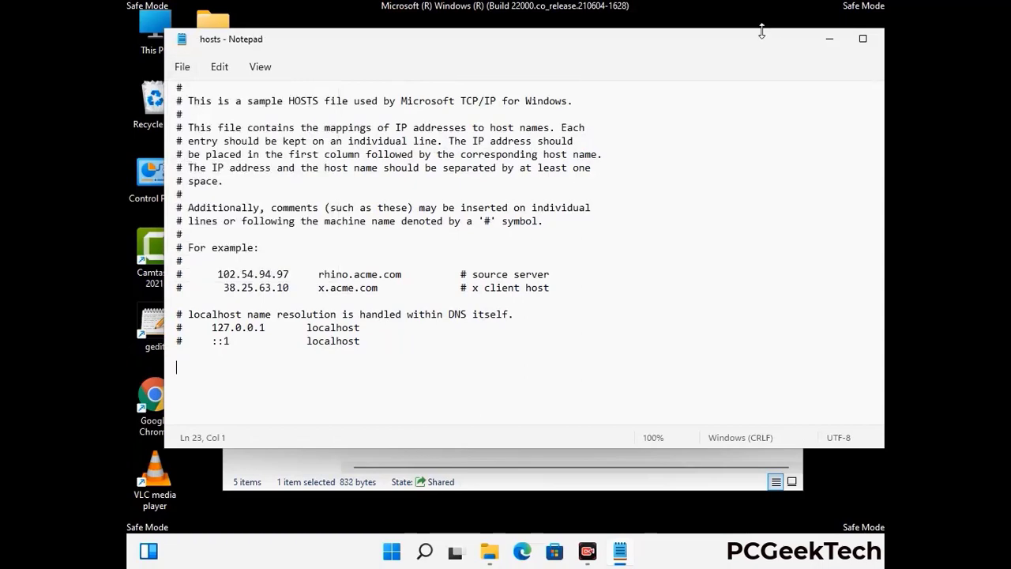
# Close Notepad and the etc folder window.
pyautogui.moveTo(762, 41); pyautogui.dragTo(646, 44)
pyautogui.click(779, 41)
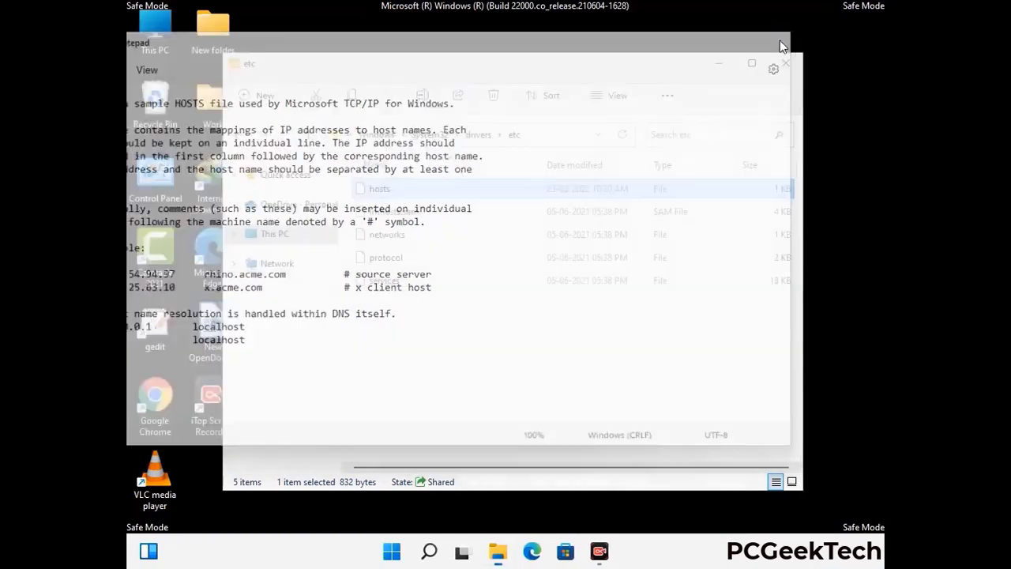
pyautogui.click(787, 62)
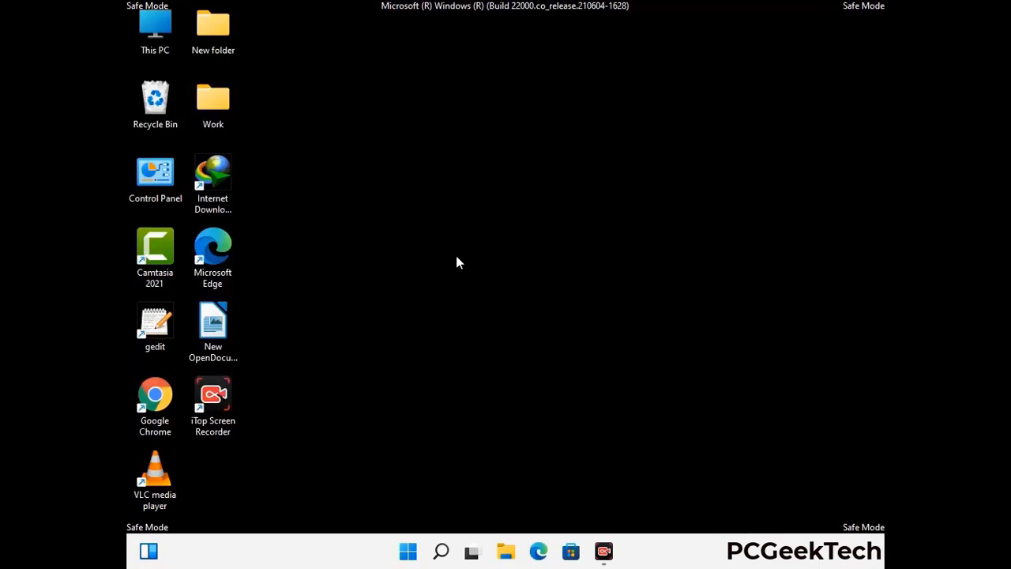
# Run %appdata% to open the AppData Roaming folder.
pyautogui.press('super+r')
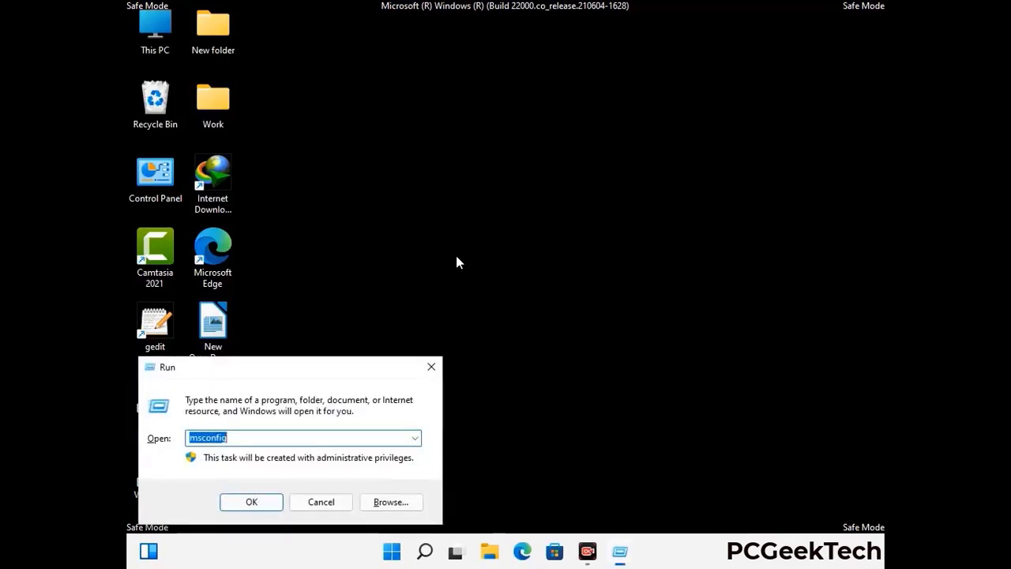
pyautogui.moveTo(289, 361); pyautogui.dragTo(470, 156)
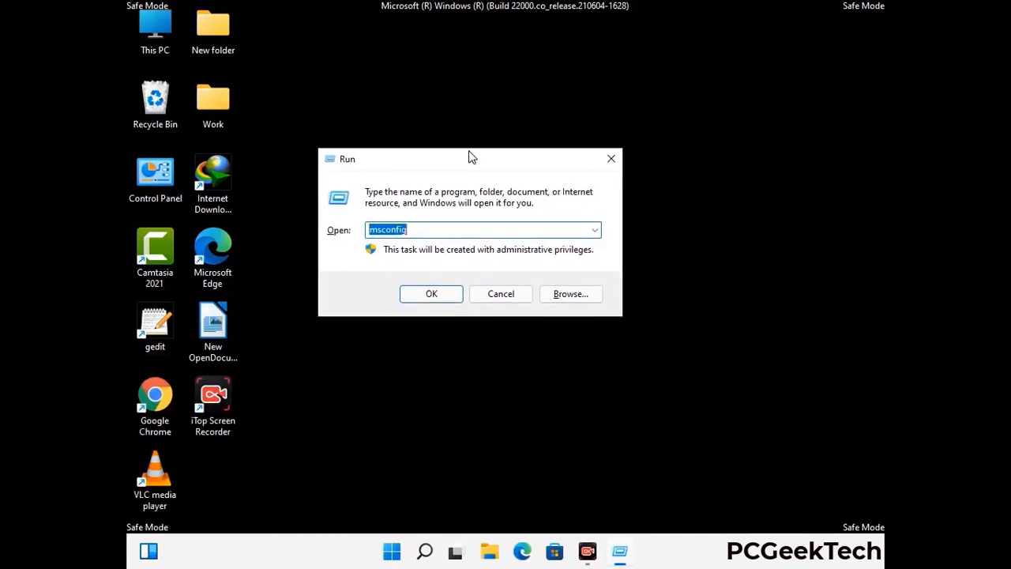
pyautogui.write('%')
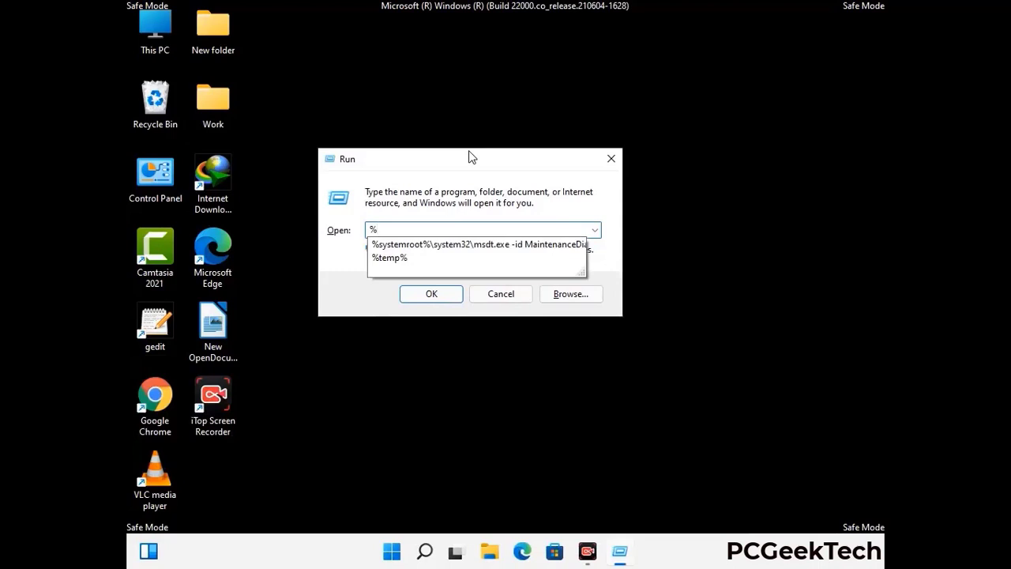
pyautogui.write('appdat')
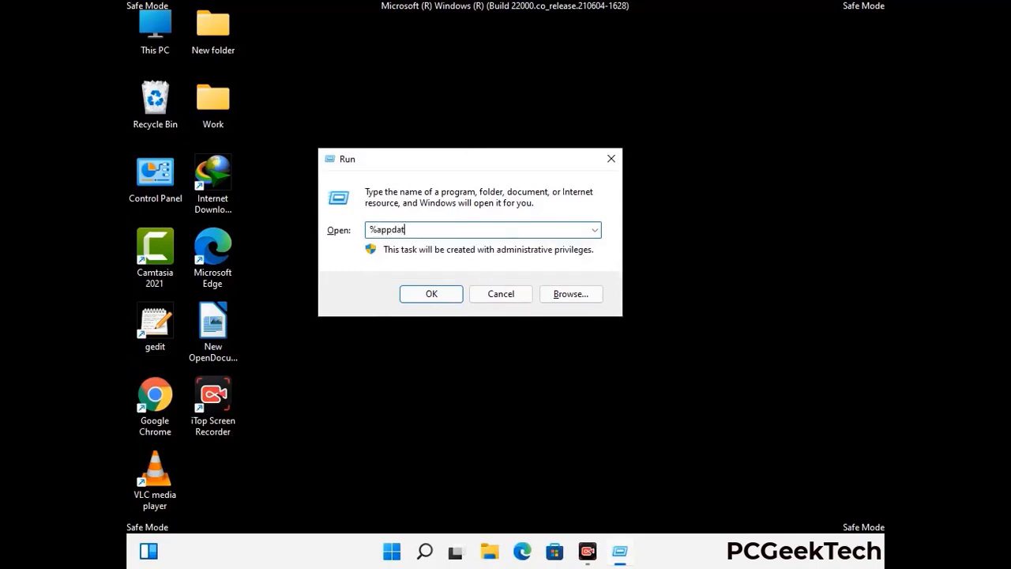
pyautogui.write('a%')
pyautogui.press('Return')
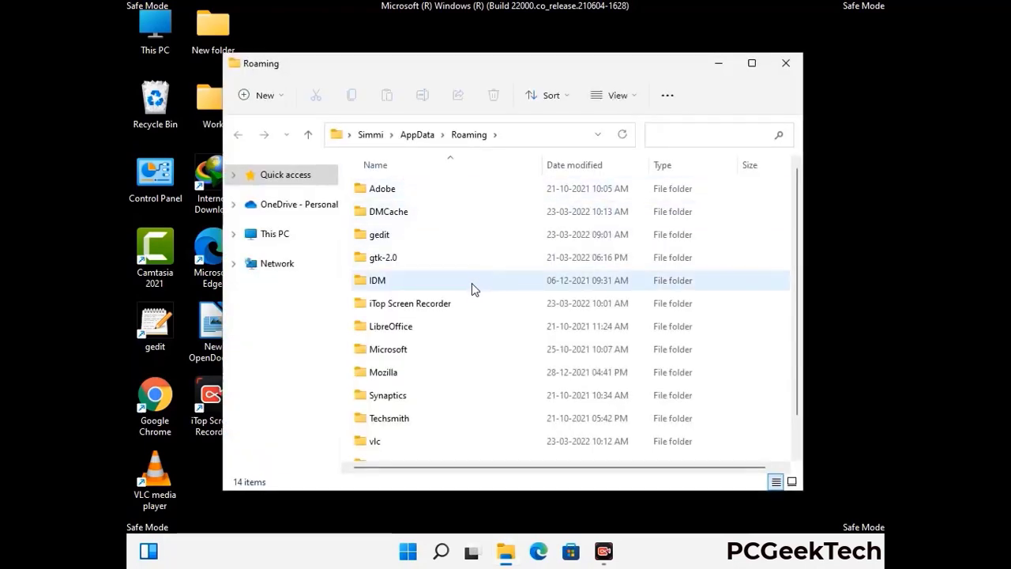
# Delete the Zoom folder from Roaming and close the folder window.
pyautogui.scroll(-1, 476, 284)
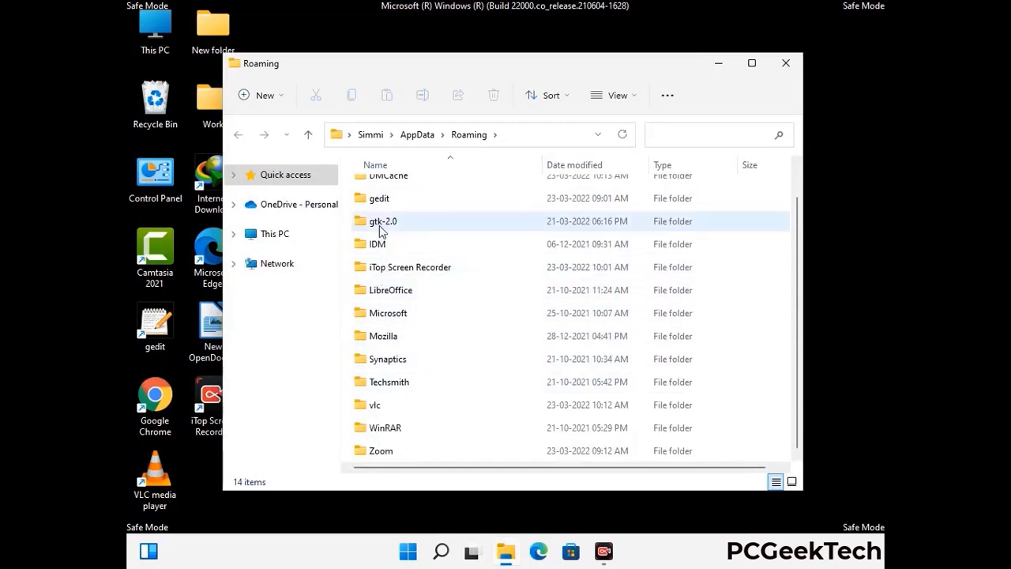
pyautogui.scroll(1, 380, 244)
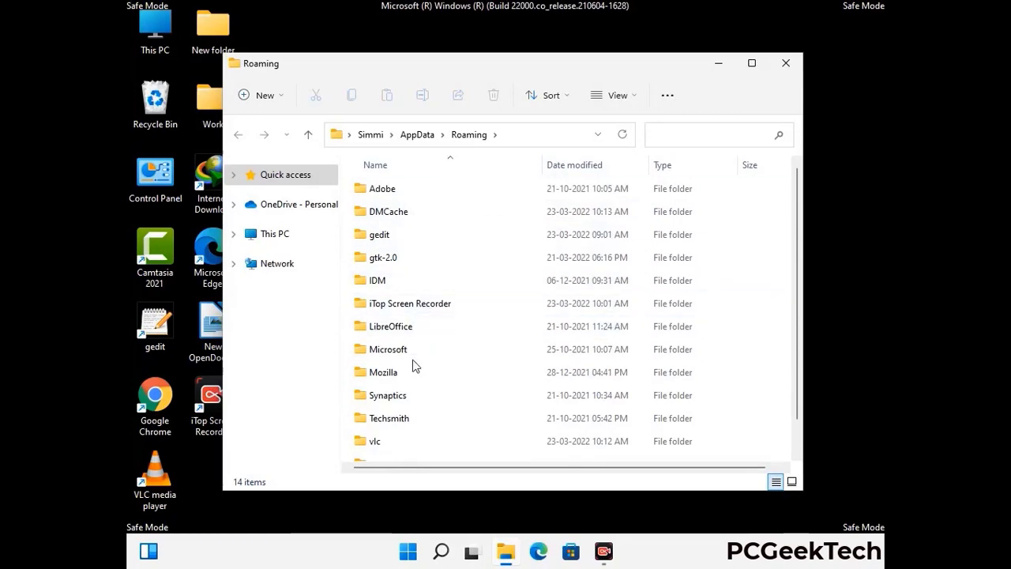
pyautogui.scroll(-1, 413, 368)
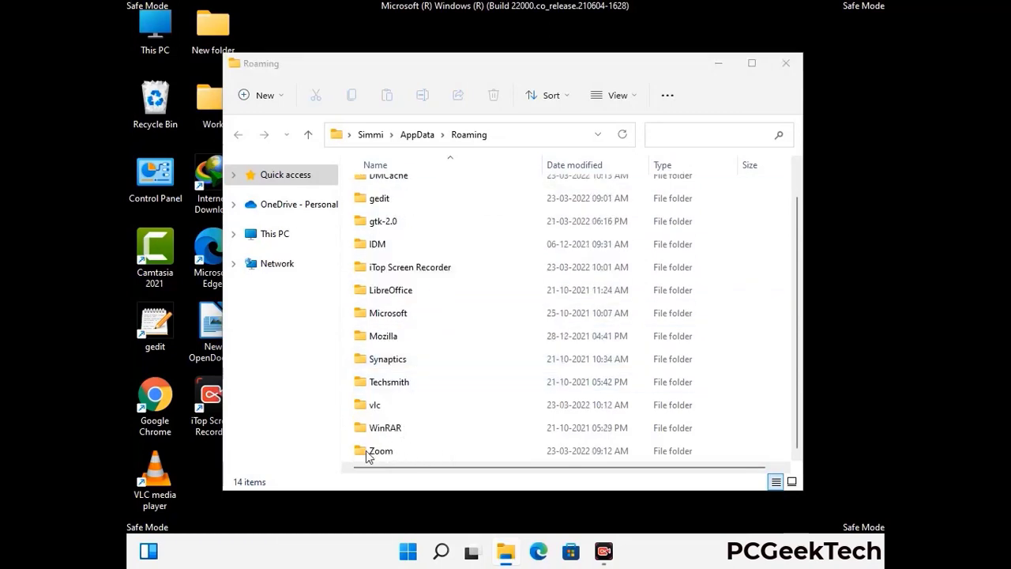
pyautogui.click(566, 449)
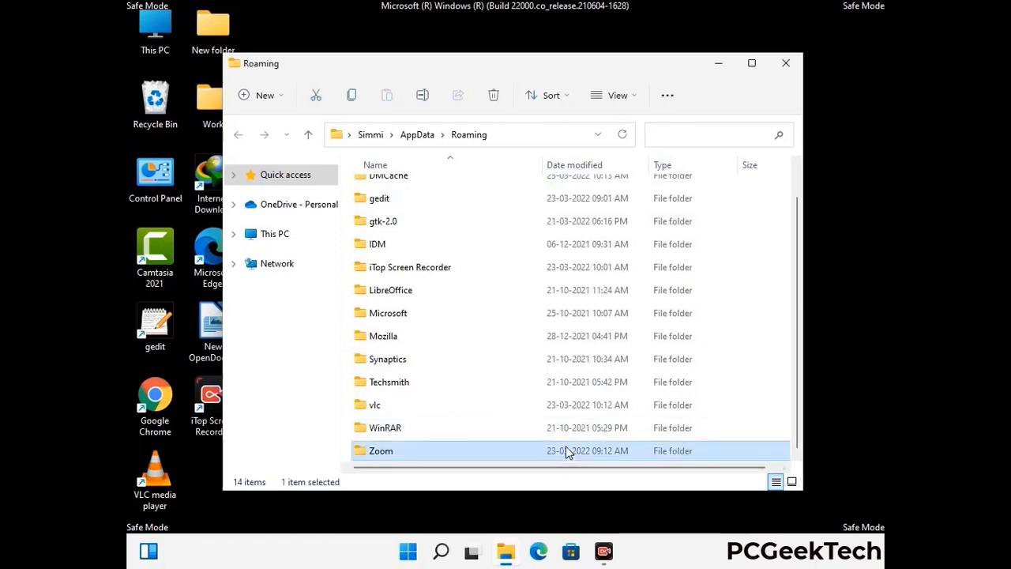
pyautogui.click(493, 95)
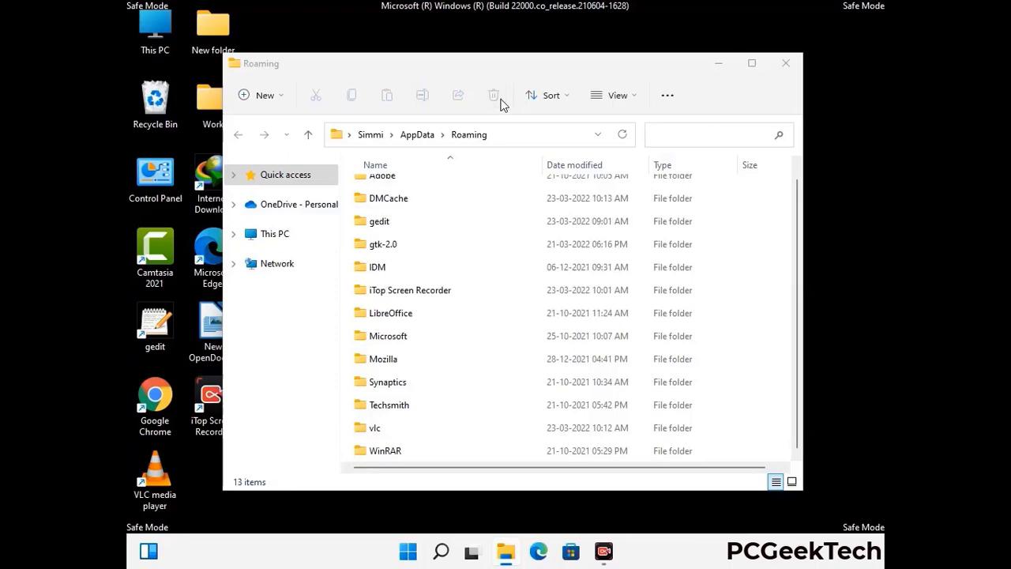
pyautogui.click(784, 68)
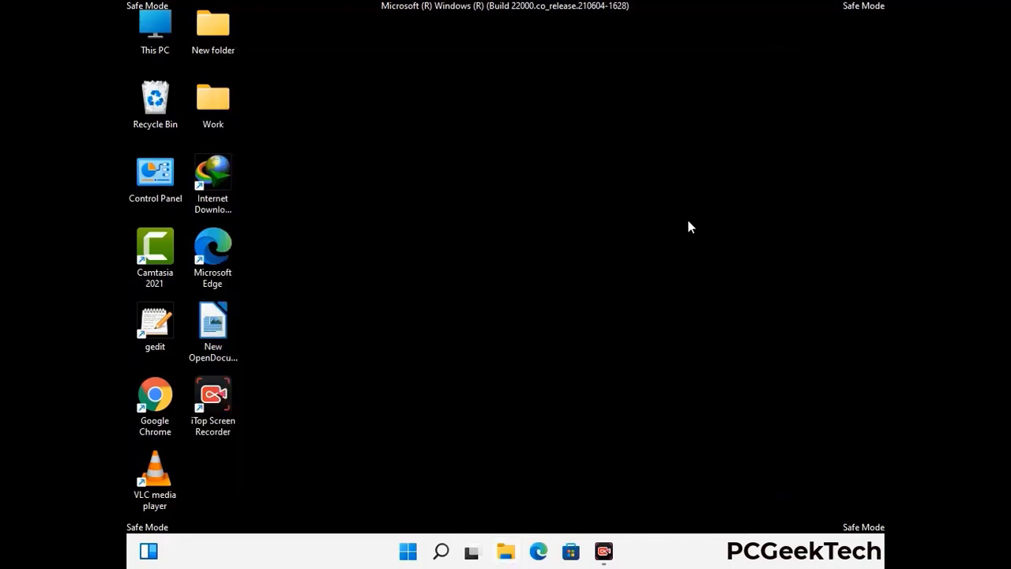
# Run %LocalAppData% to open the AppData Local folder.
pyautogui.press('super+r')
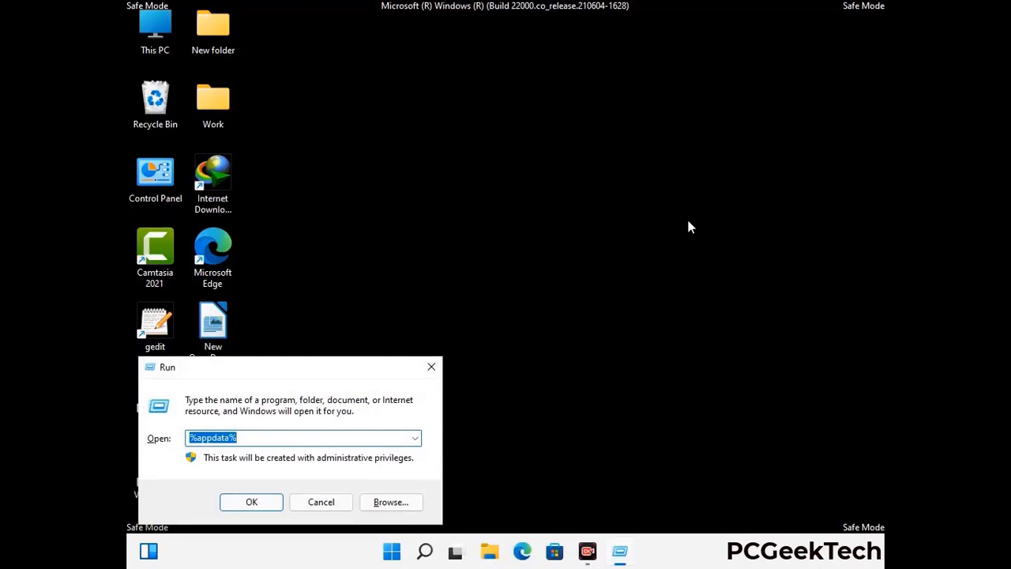
pyautogui.moveTo(316, 375); pyautogui.dragTo(530, 200)
pyautogui.write('%Local')
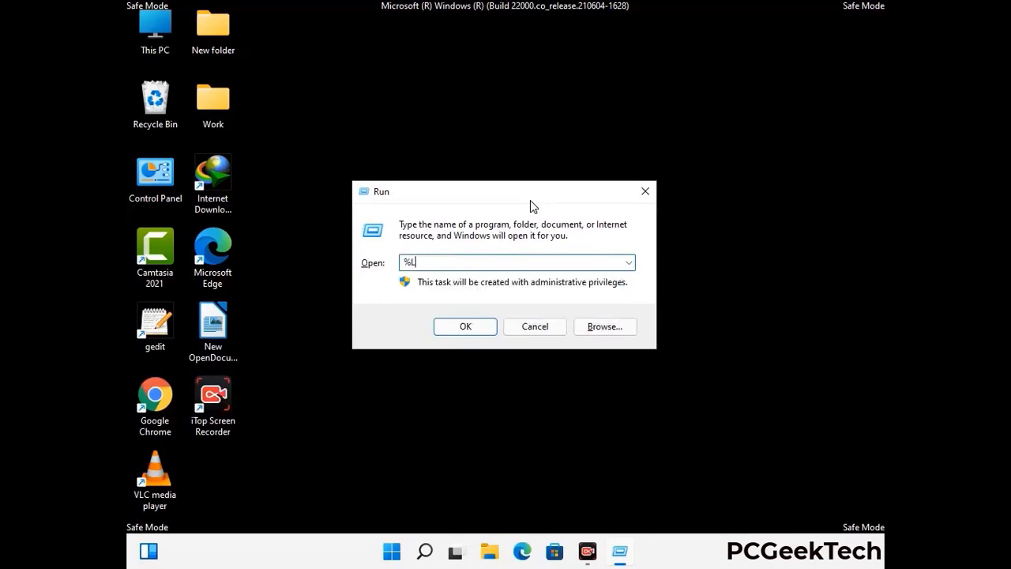
pyautogui.write('App')
pyautogui.press('Return')
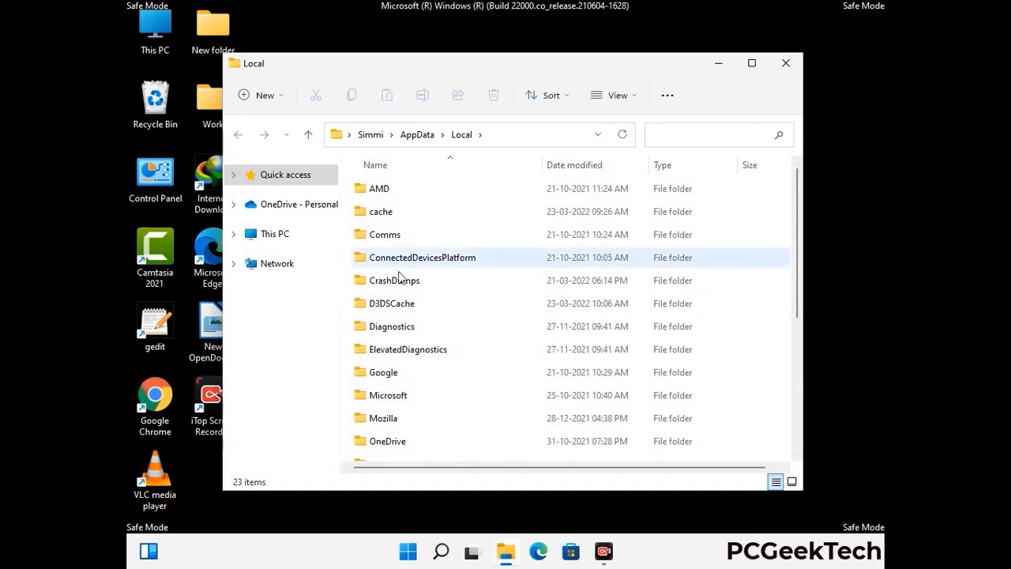
# Delete the Mozilla folder from Local and close the window.
pyautogui.scroll(-1, 421, 355)
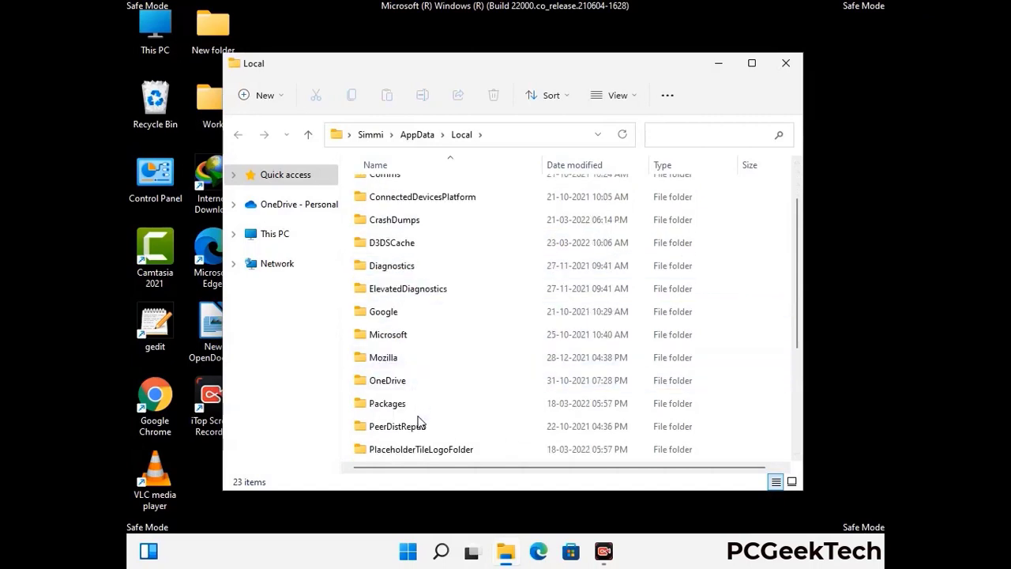
pyautogui.click(395, 361)
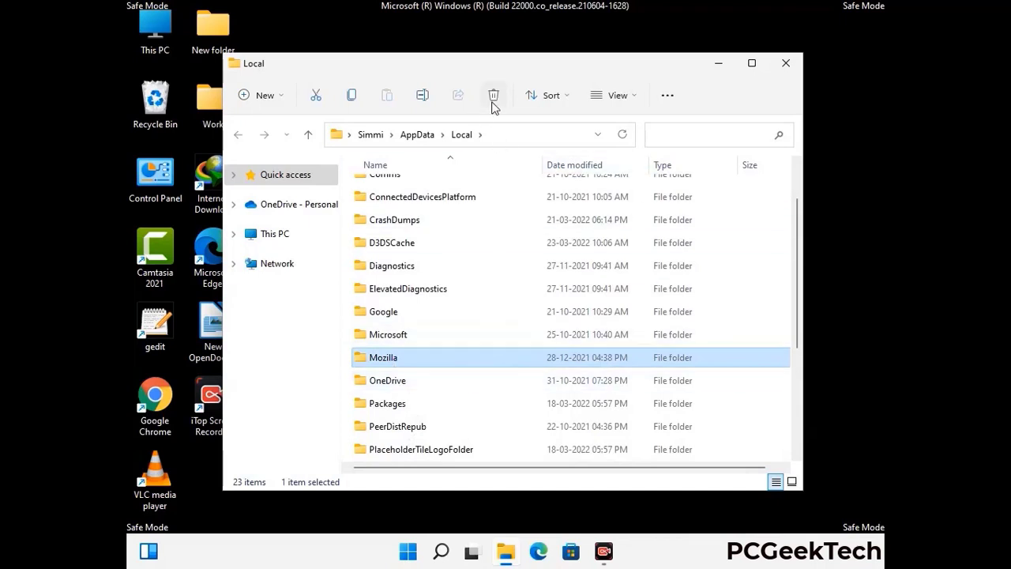
pyautogui.click(493, 96)
pyautogui.click(492, 97)
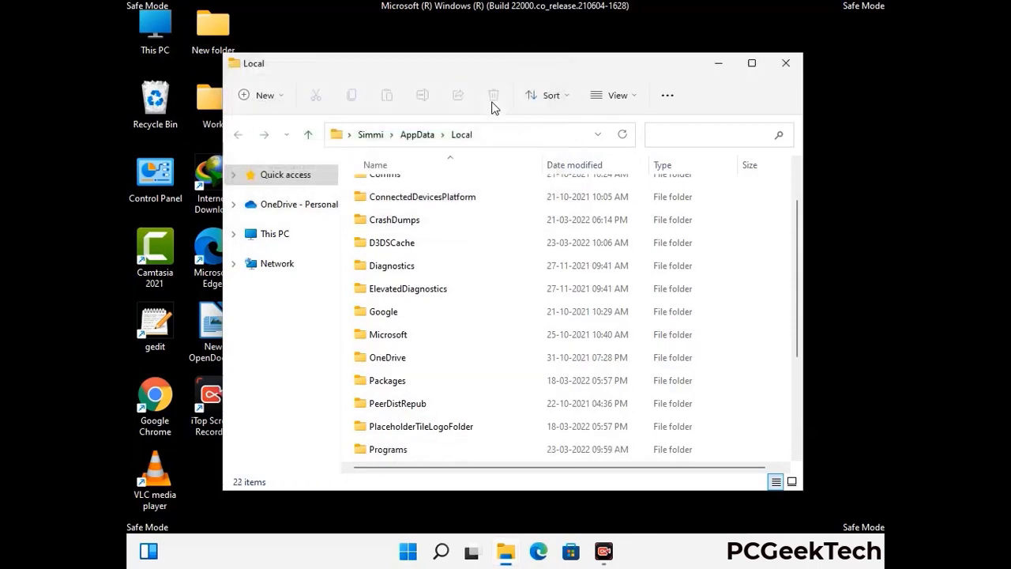
pyautogui.click(786, 69)
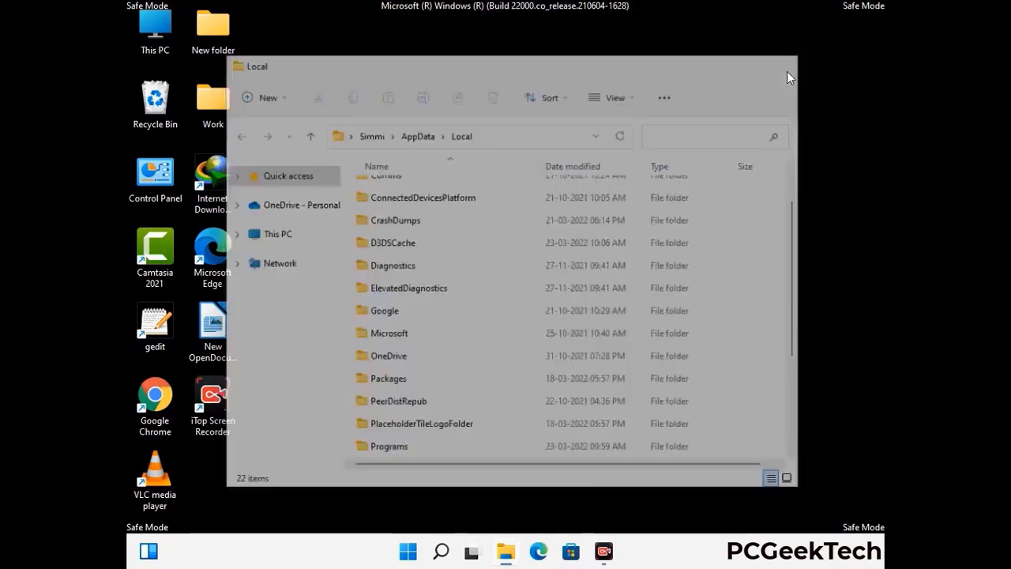
# Open the ProgramData folder from the Run dialog.
pyautogui.press('super+r')
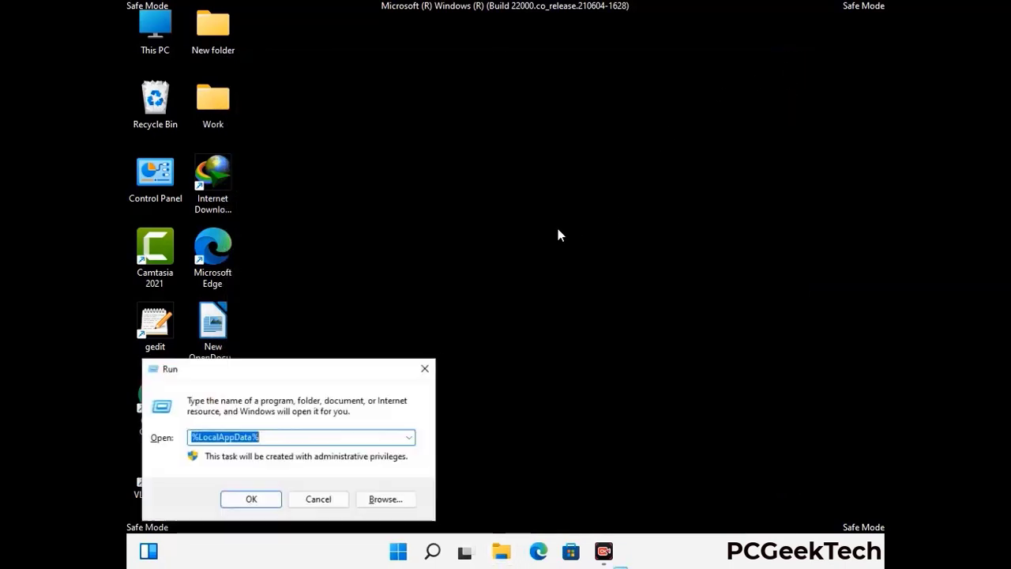
pyautogui.moveTo(259, 379); pyautogui.dragTo(464, 211)
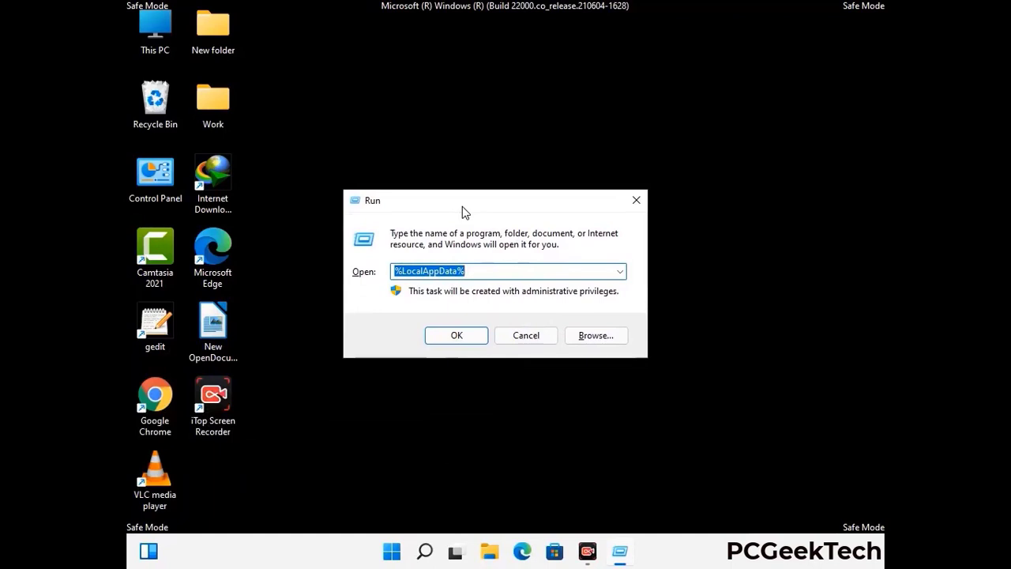
pyautogui.write('%')
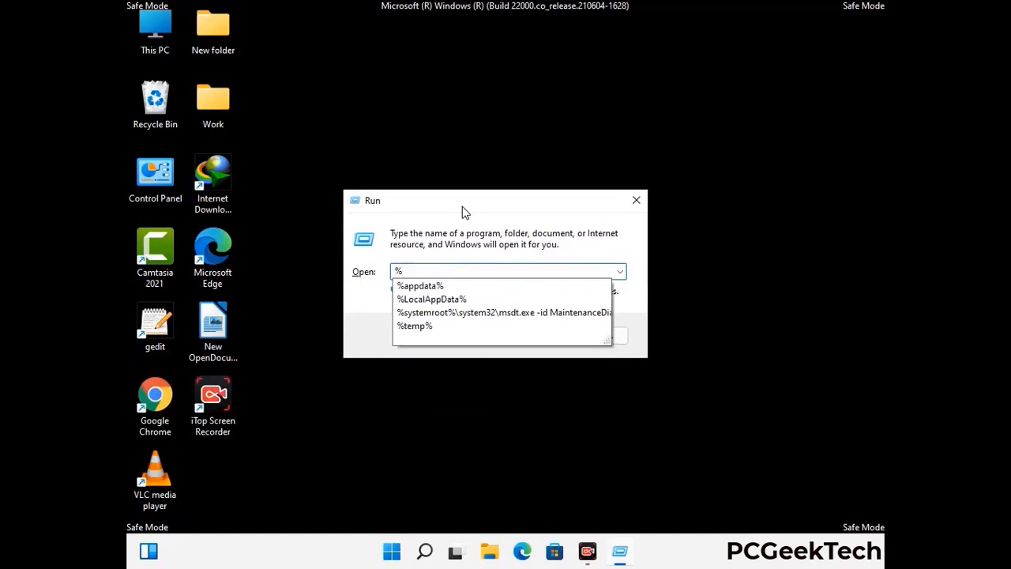
pyautogui.write('ProgramData%')
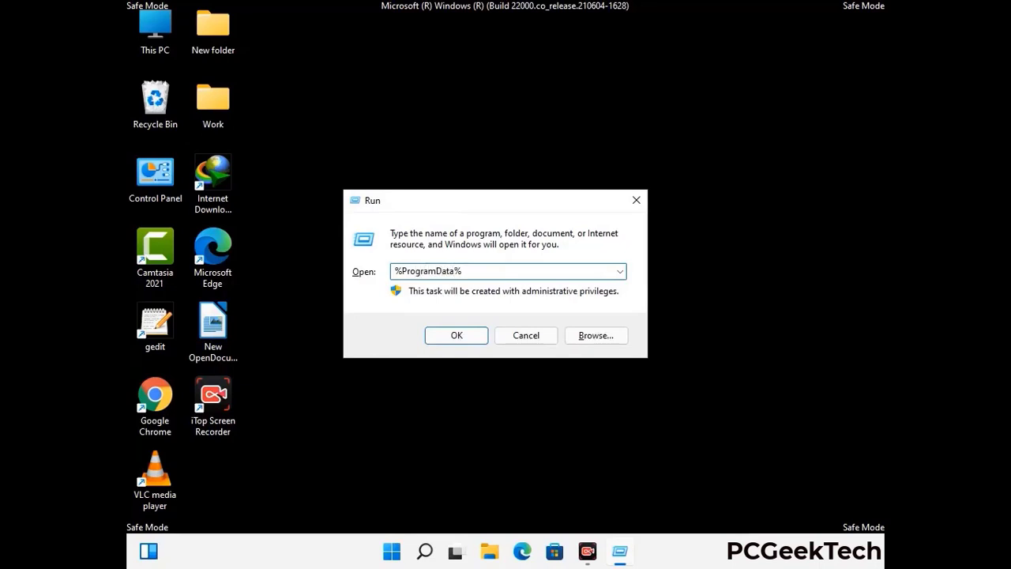
pyautogui.press('Return')
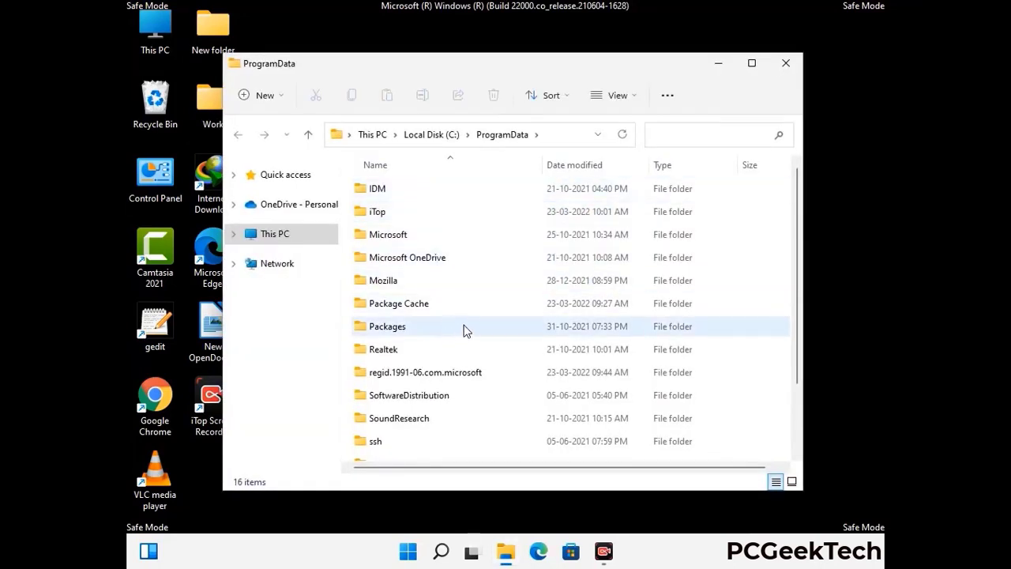
# Delete the Mozilla folder from ProgramData and close the window.
pyautogui.scroll(-1, 465, 331)
pyautogui.scroll(-1, 463, 340)
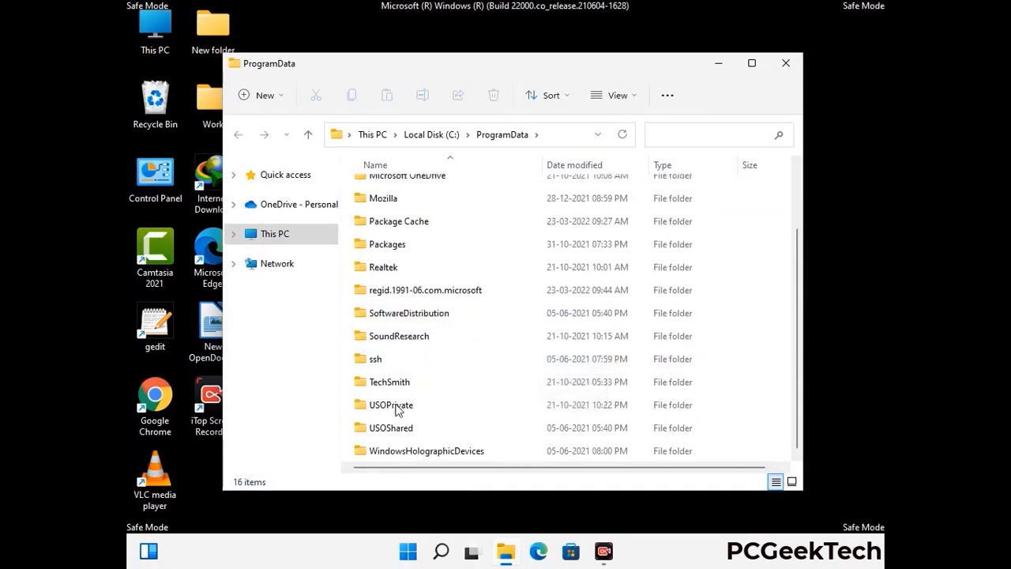
pyautogui.click(388, 198)
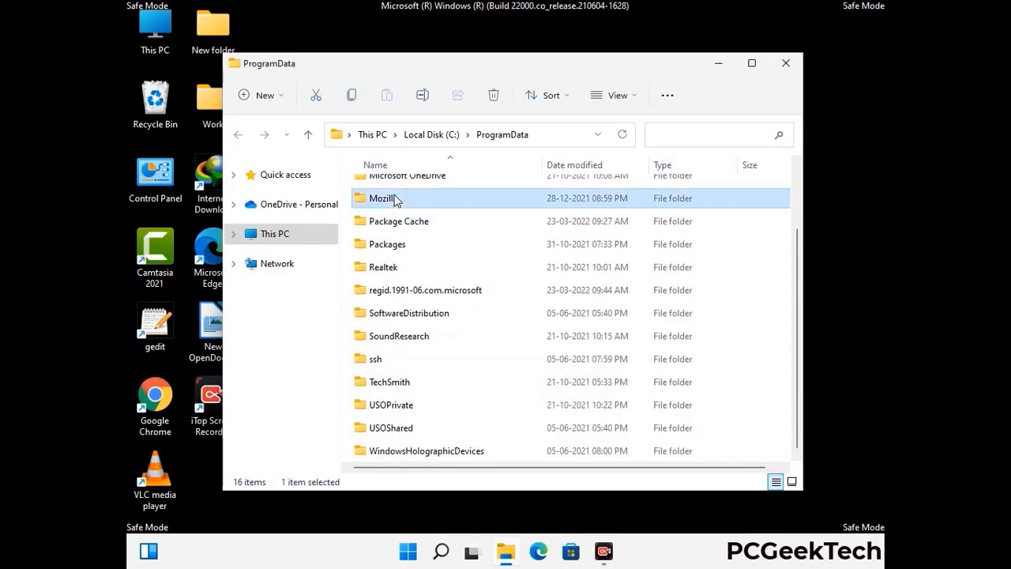
pyautogui.click(499, 95)
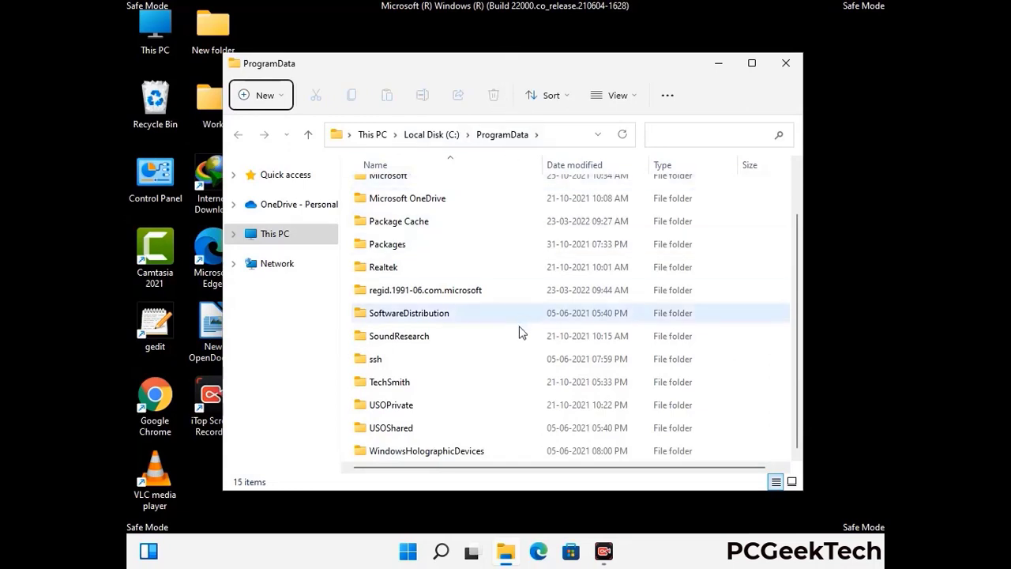
pyautogui.scroll(1, 519, 332)
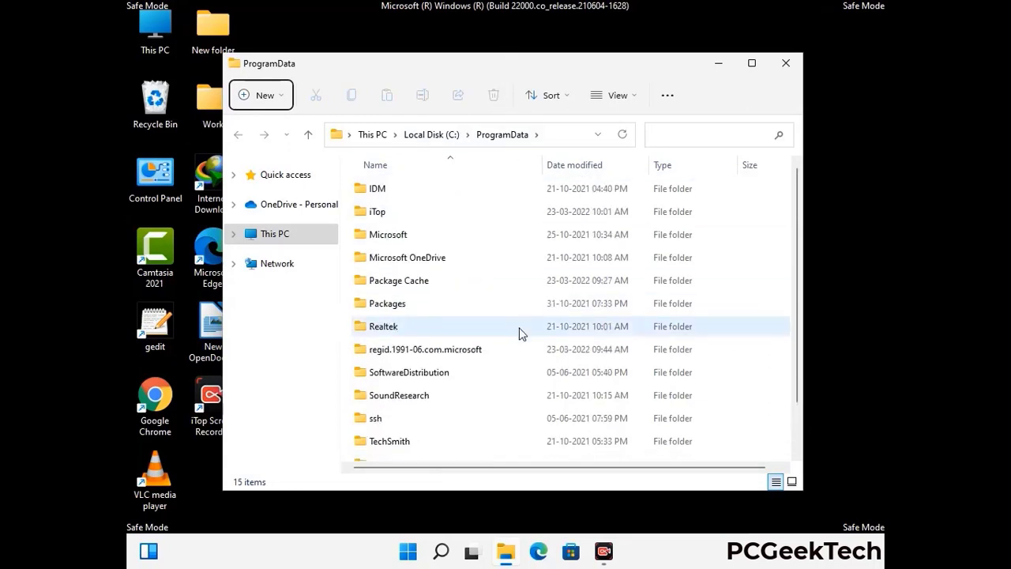
pyautogui.click(793, 67)
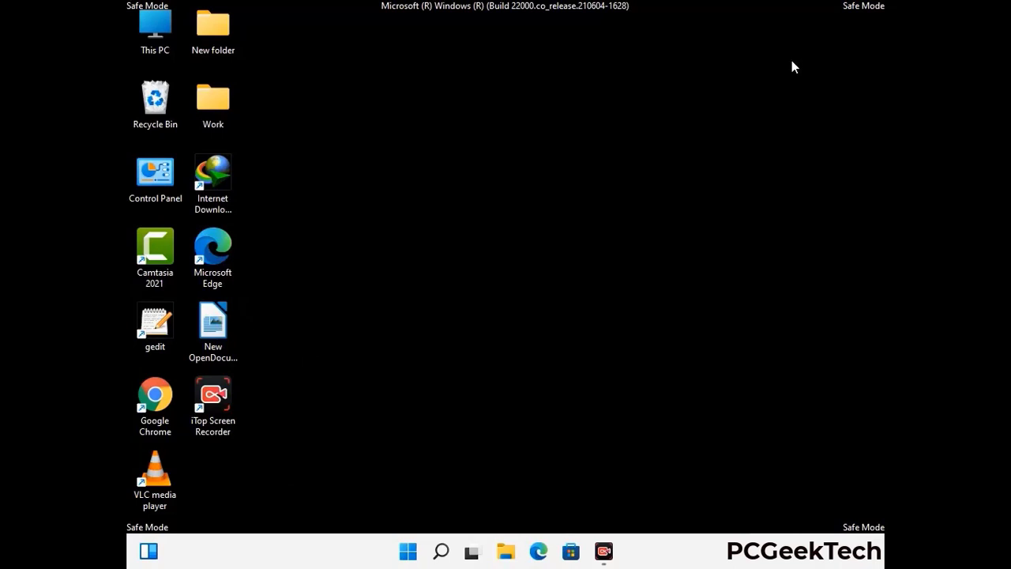
pyautogui.press('super+r')
pyautogui.moveTo(332, 371); pyautogui.dragTo(527, 204)
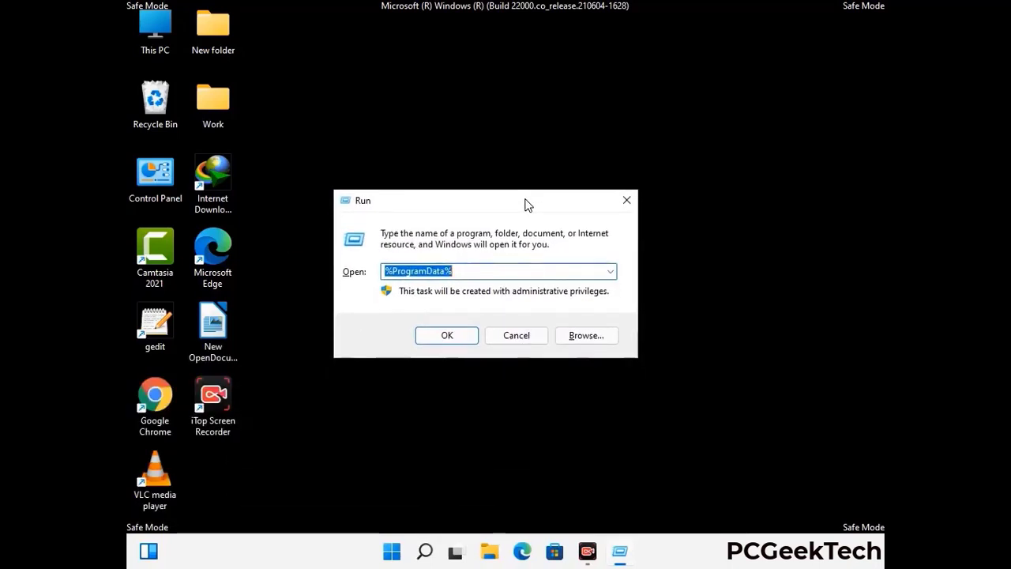
pyautogui.write('%Wi')
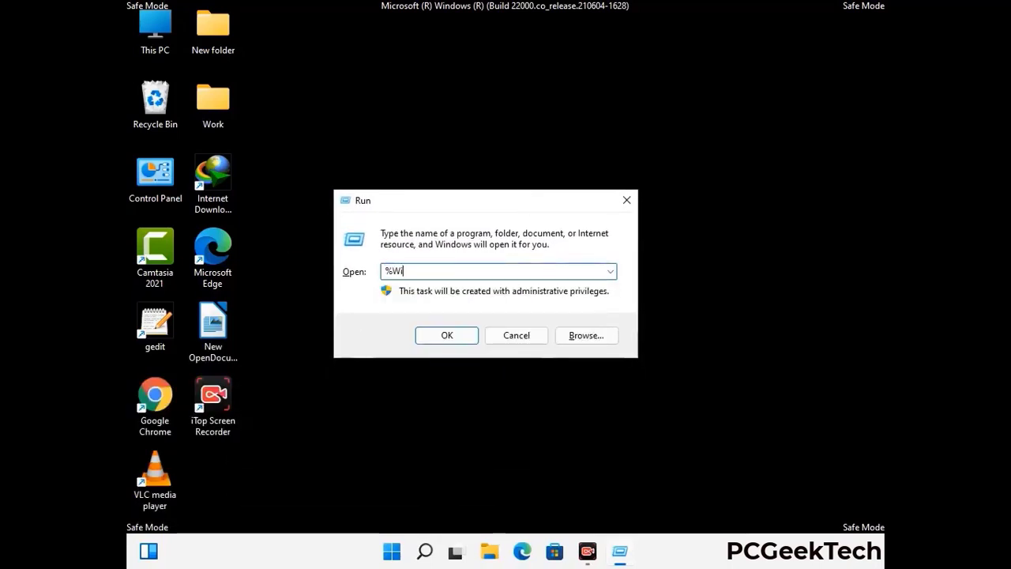
pyautogui.write('nDir%')
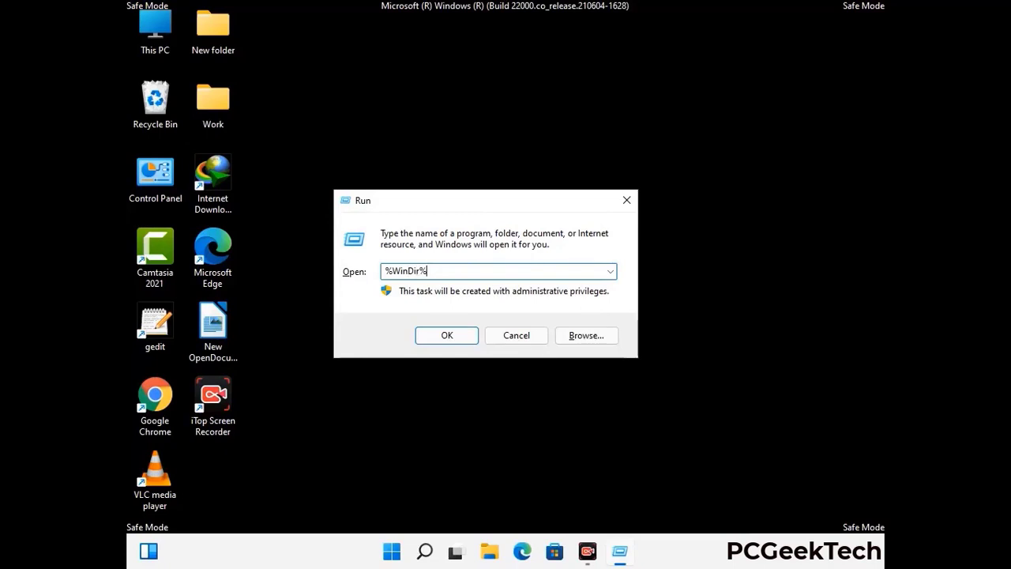
pyautogui.press('Return')
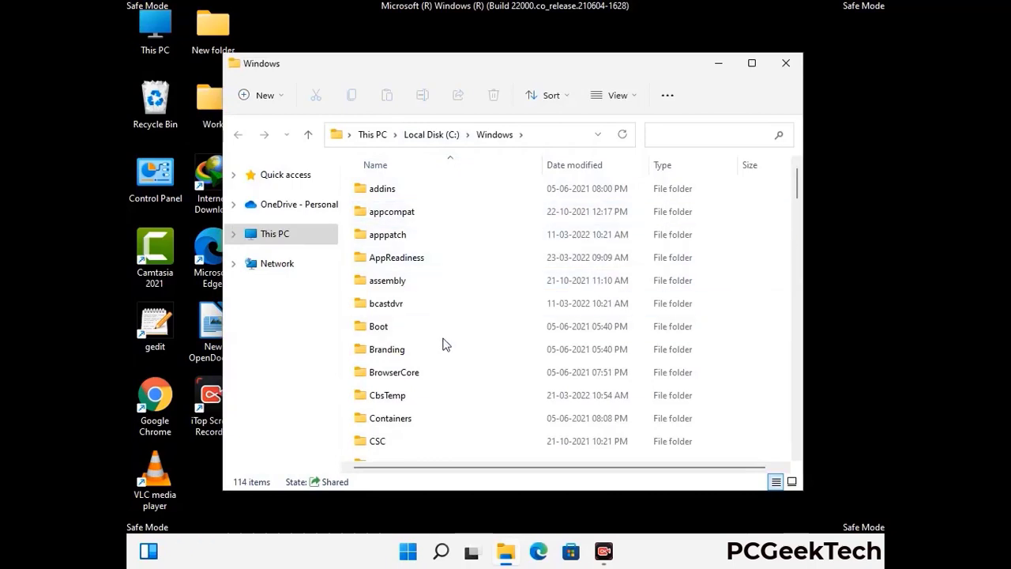
pyautogui.scroll(-1, 444, 347)
pyautogui.scroll(-2, 443, 350)
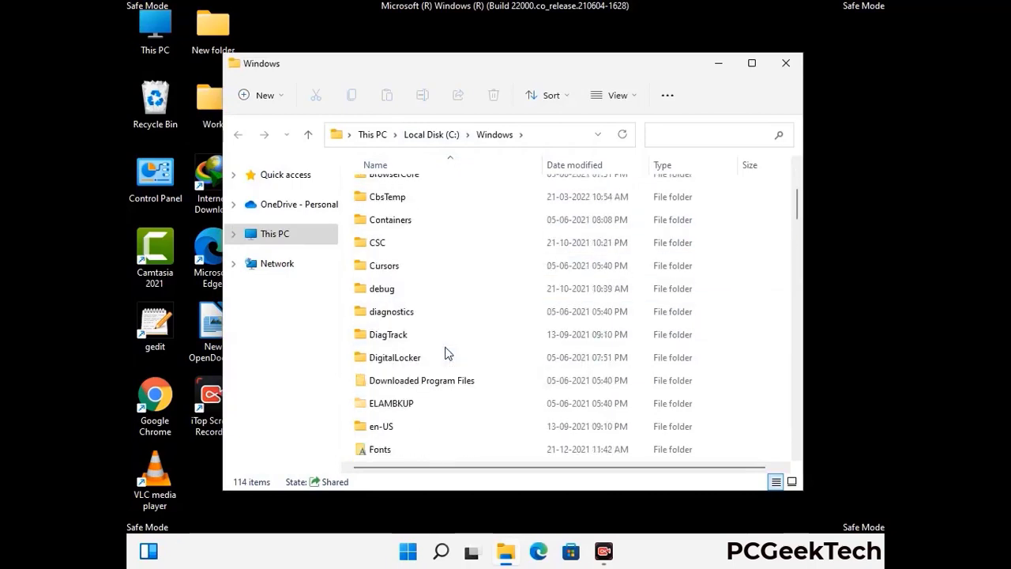
pyautogui.scroll(-1, 445, 353)
pyautogui.scroll(-5, 445, 356)
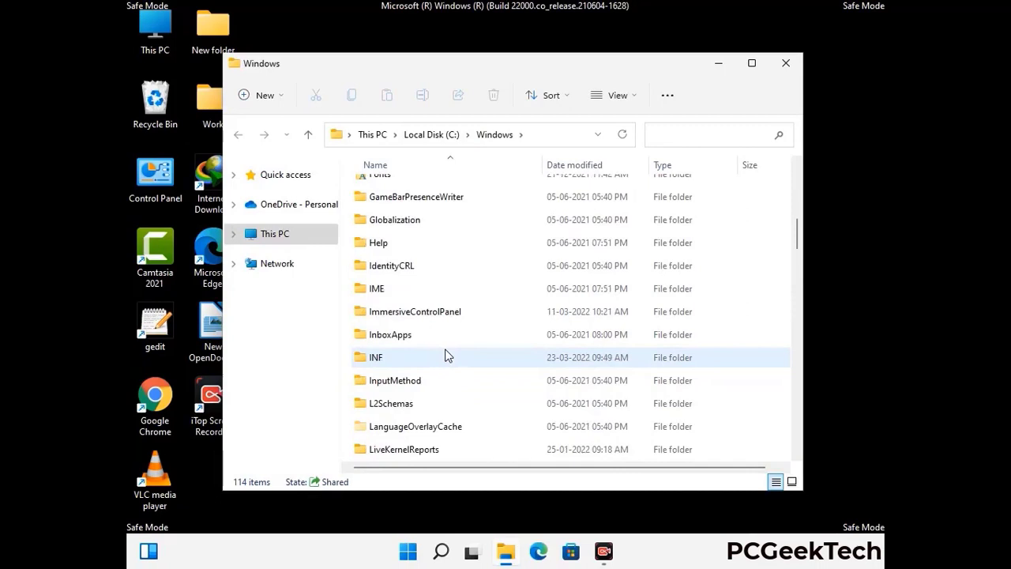
pyautogui.scroll(-4, 445, 356)
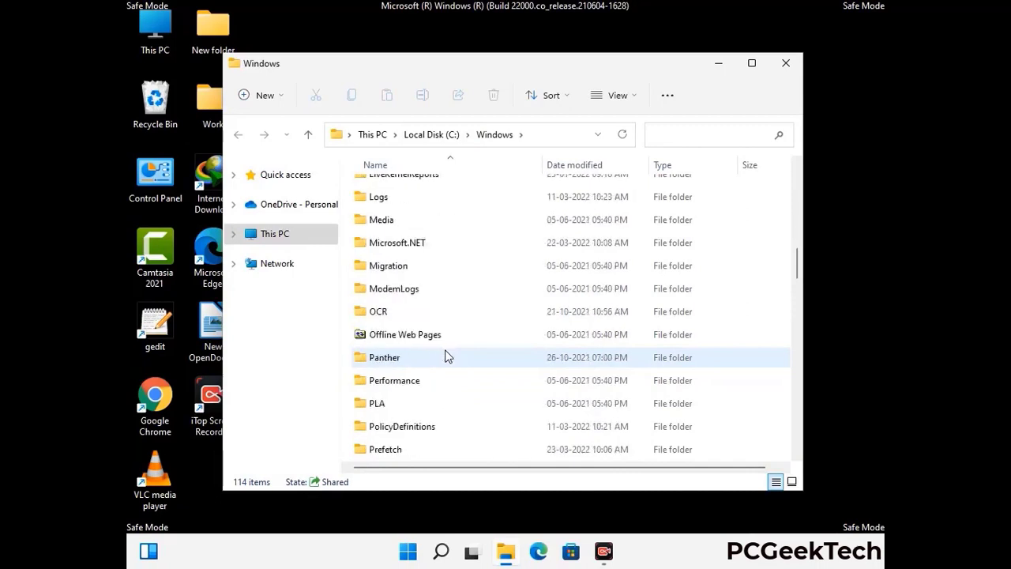
pyautogui.scroll(-6, 444, 356)
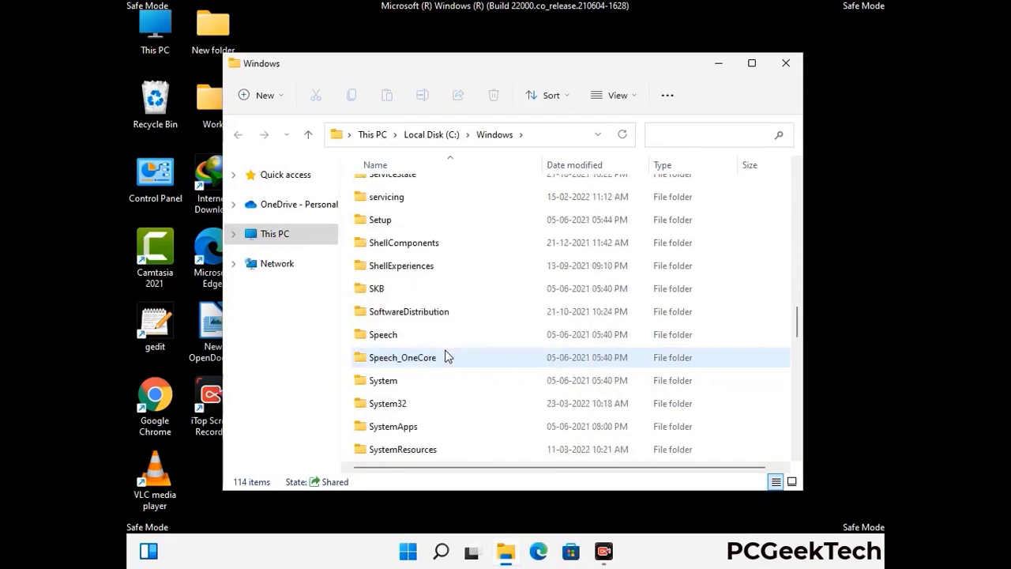
pyautogui.scroll(-7, 445, 356)
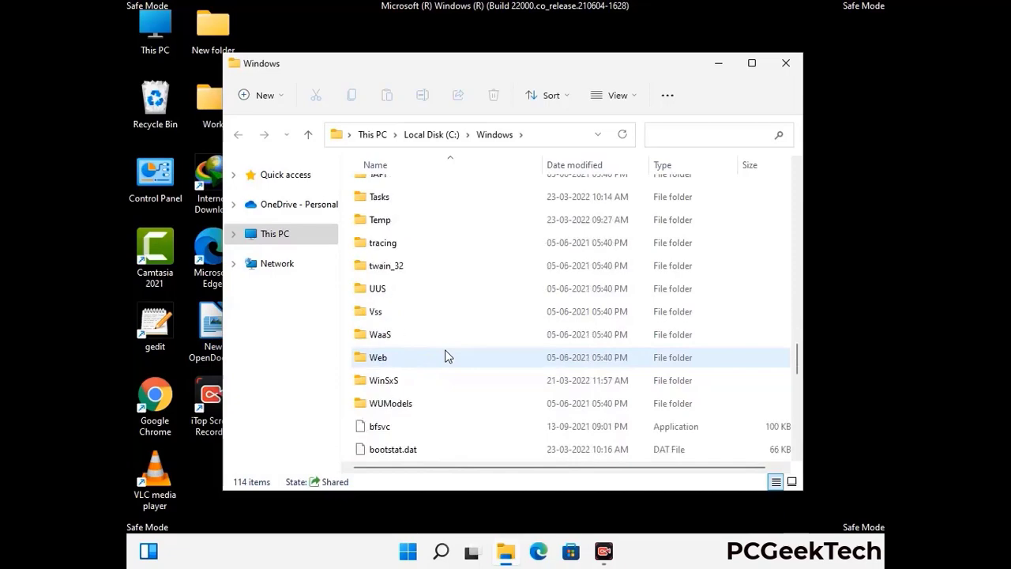
pyautogui.scroll(-8, 445, 356)
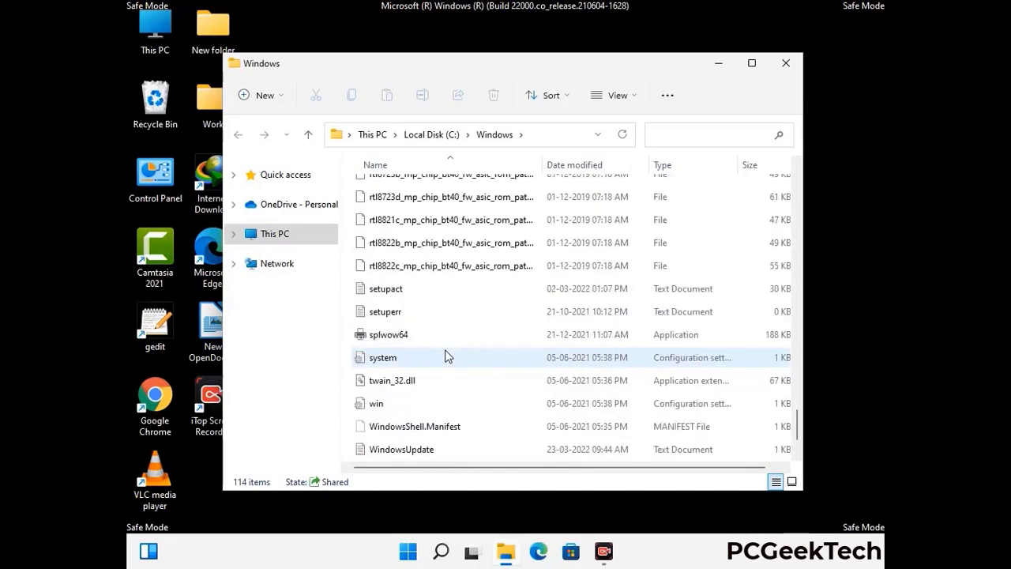
pyautogui.scroll(12, 445, 356)
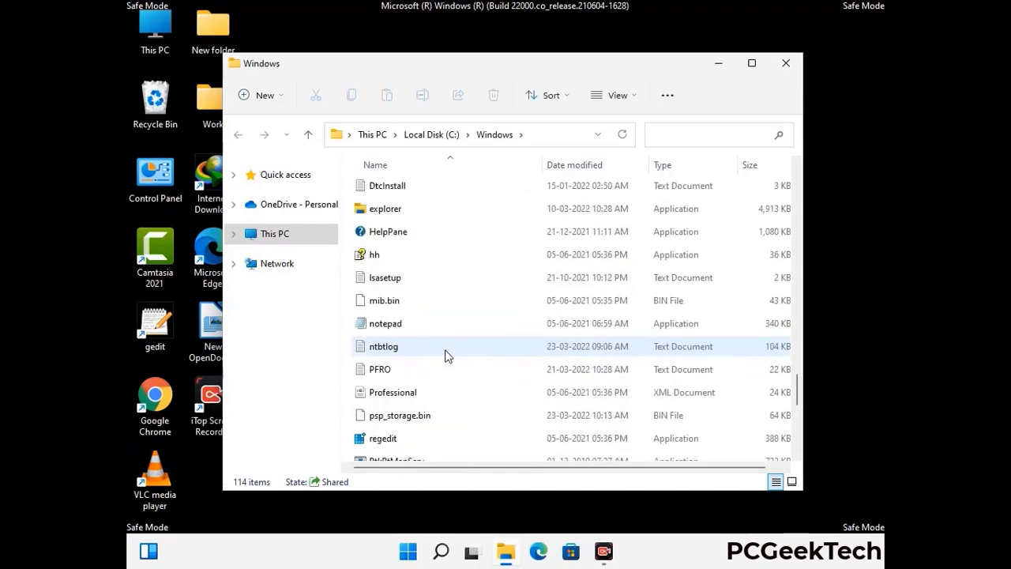
pyautogui.scroll(3, 445, 355)
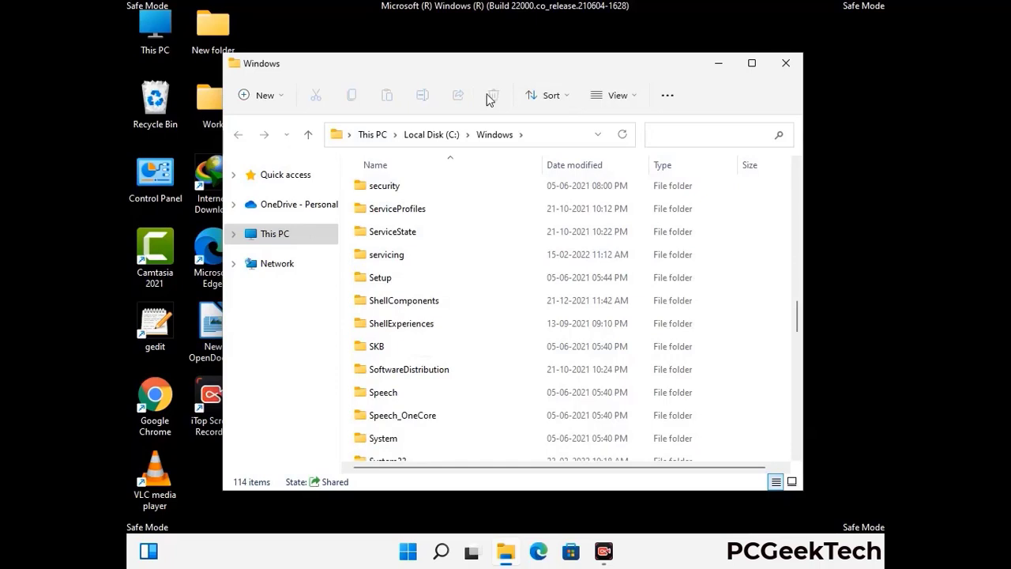
pyautogui.click(787, 64)
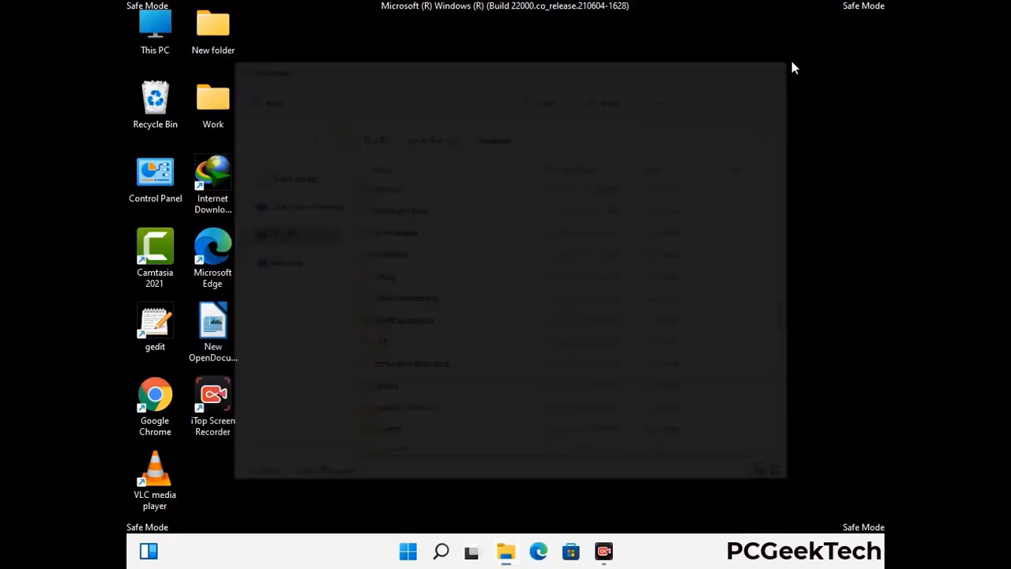
# Open the user's Temp folder by running %temp% from the Run dialog.
pyautogui.press('super+r')
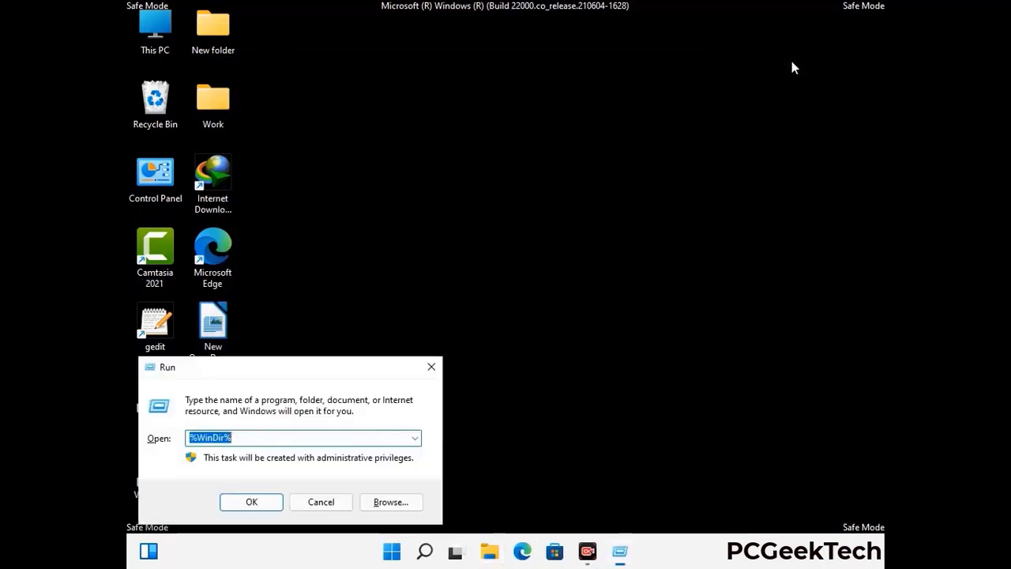
pyautogui.moveTo(334, 371); pyautogui.dragTo(572, 135)
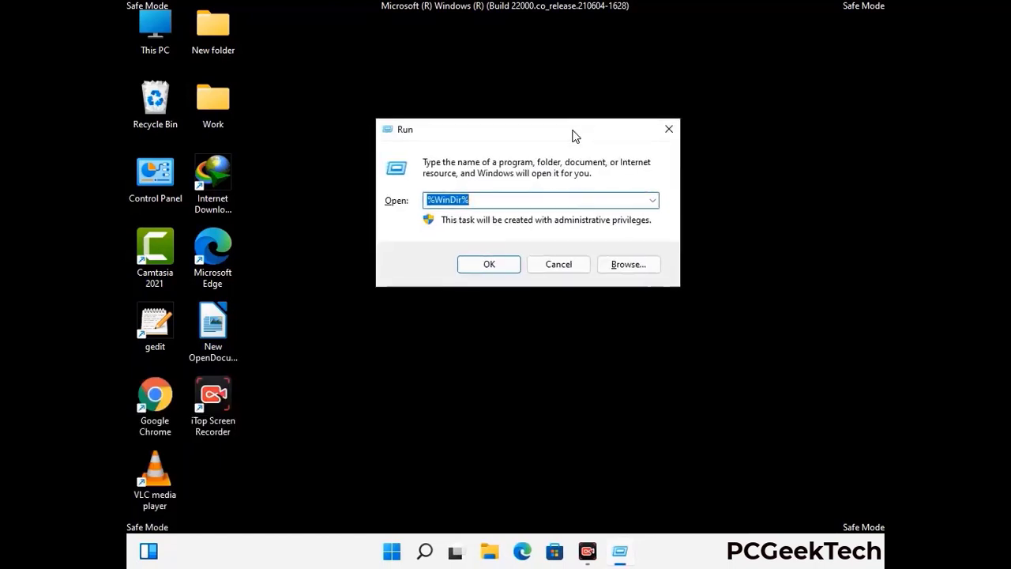
pyautogui.write('%temp%')
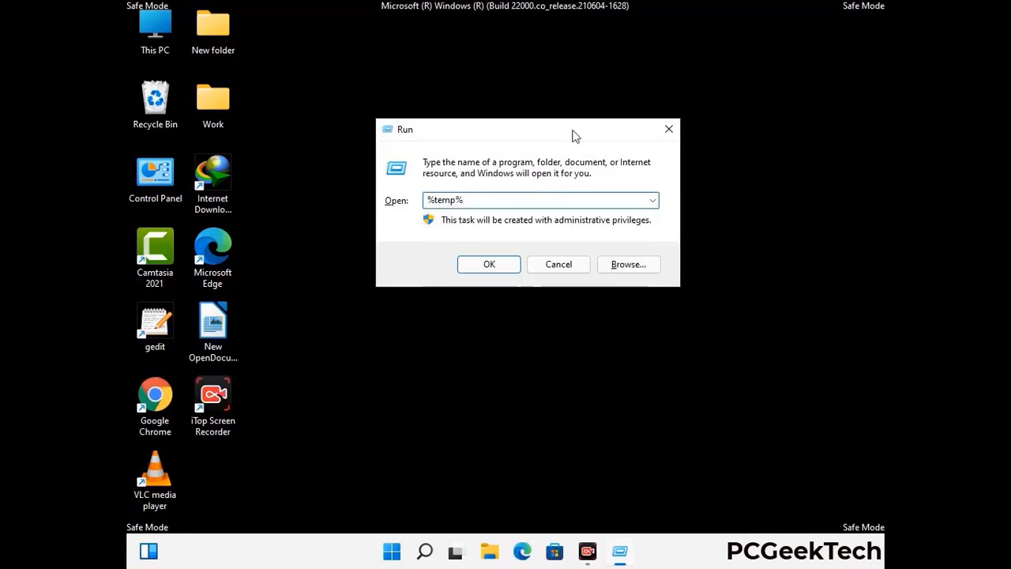
pyautogui.click(505, 263)
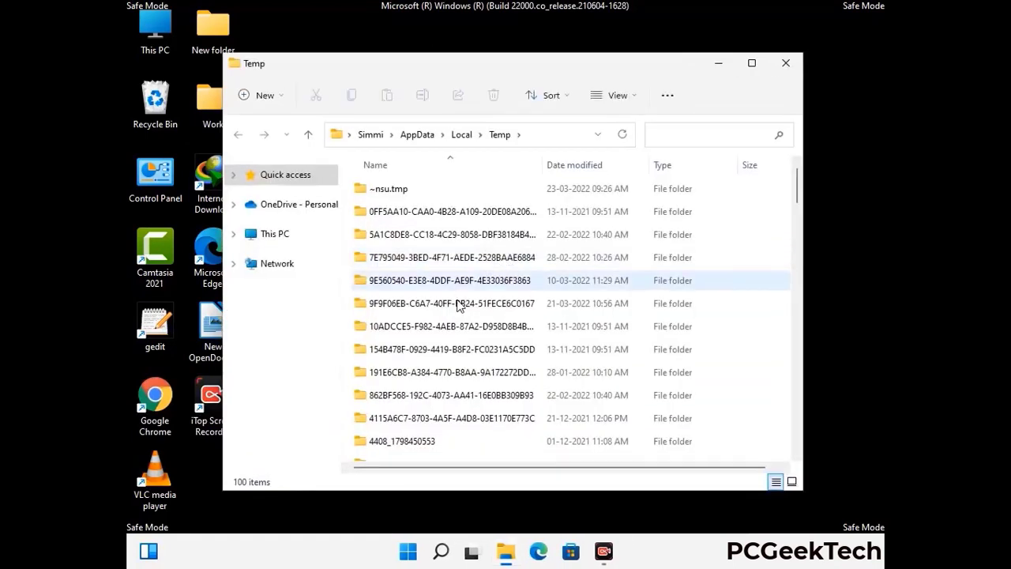
# Delete all 100 items in the Temp folder and close its window.
pyautogui.click(459, 305)
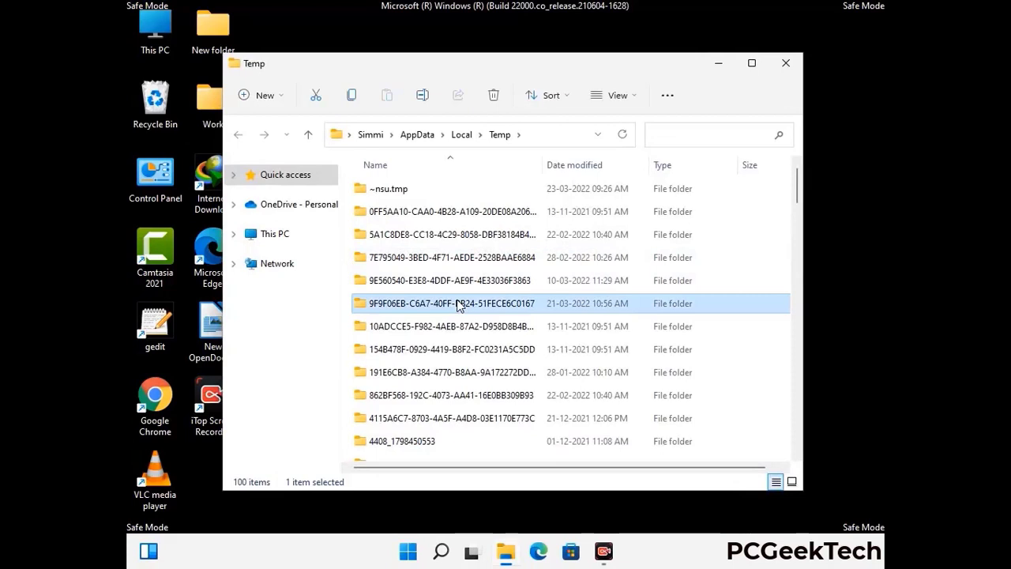
pyautogui.hotkey('ctrl', 'a')
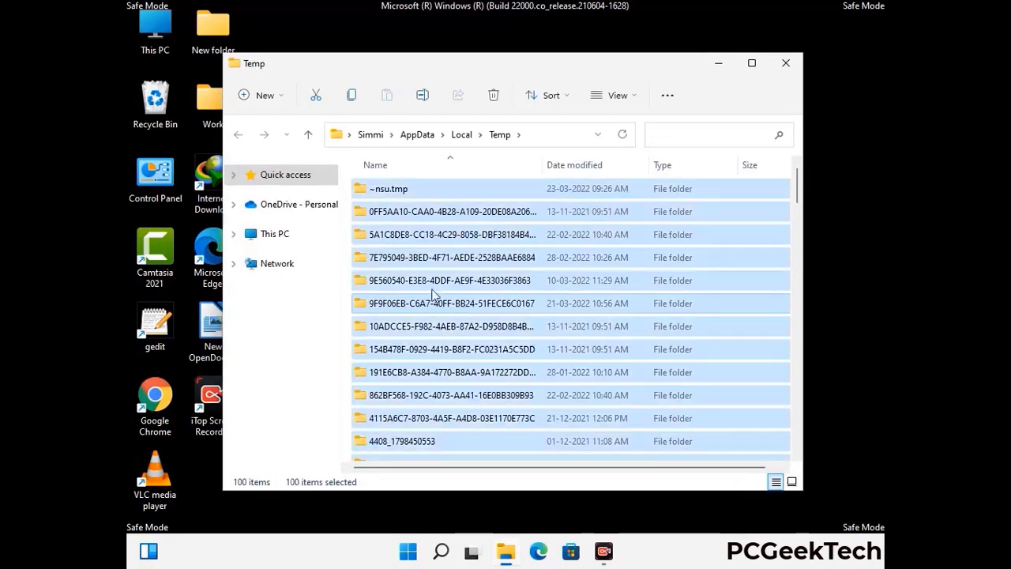
pyautogui.click(494, 95)
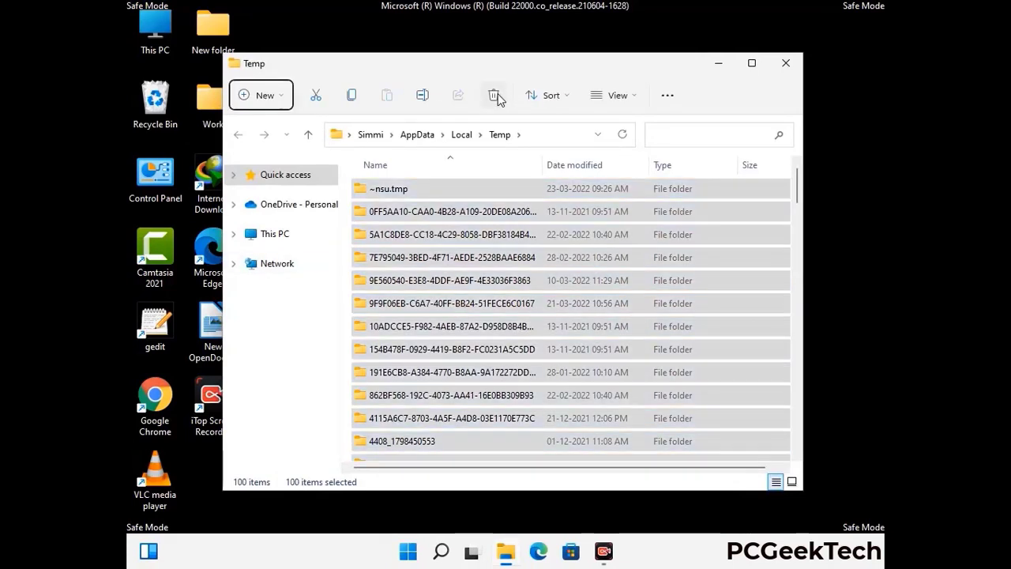
pyautogui.click(786, 62)
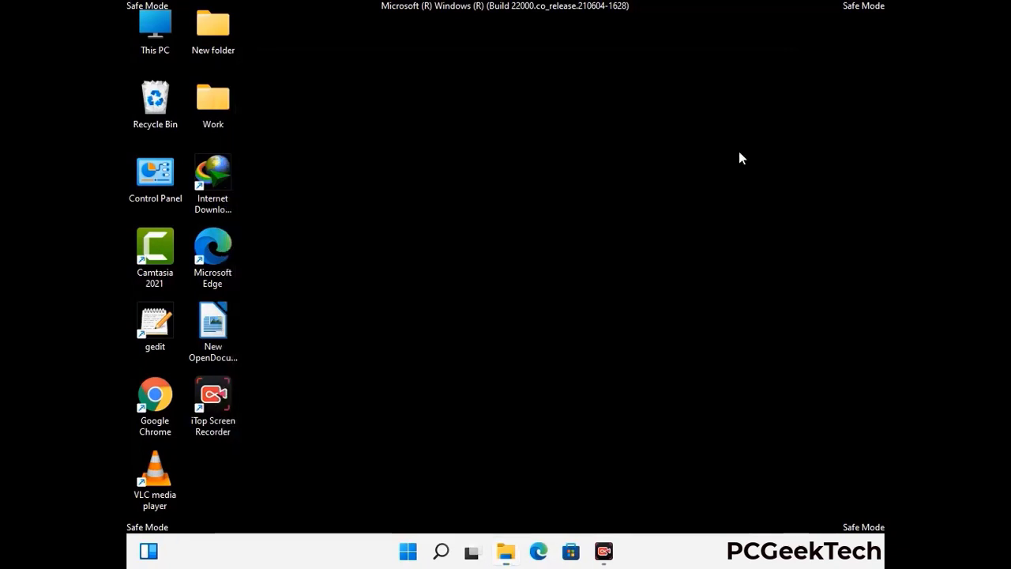
# Run 'temp' to open C:\Windows\Temp, delete all six items, and close the window.
pyautogui.press('super+r')
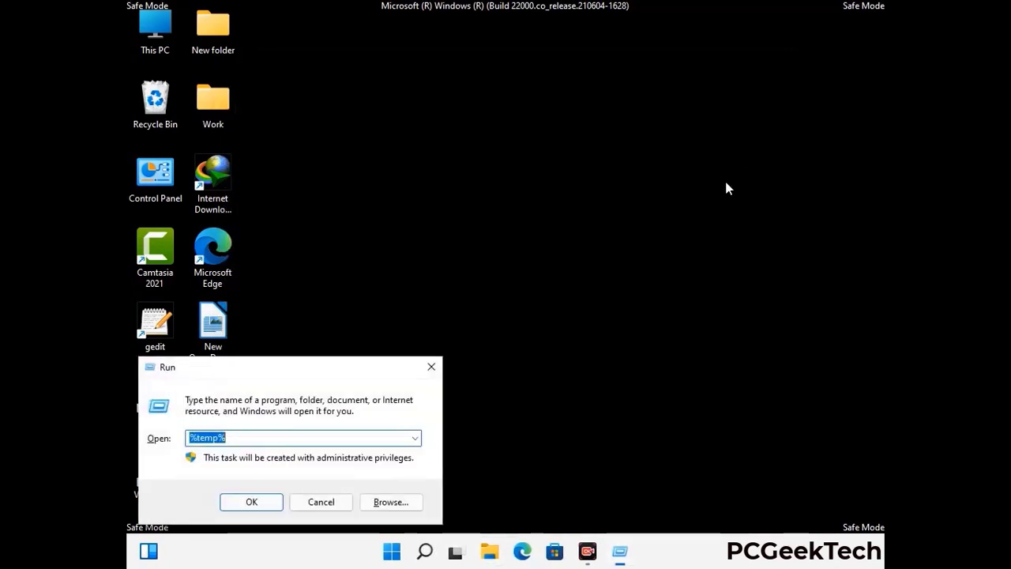
pyautogui.moveTo(345, 365); pyautogui.dragTo(575, 143)
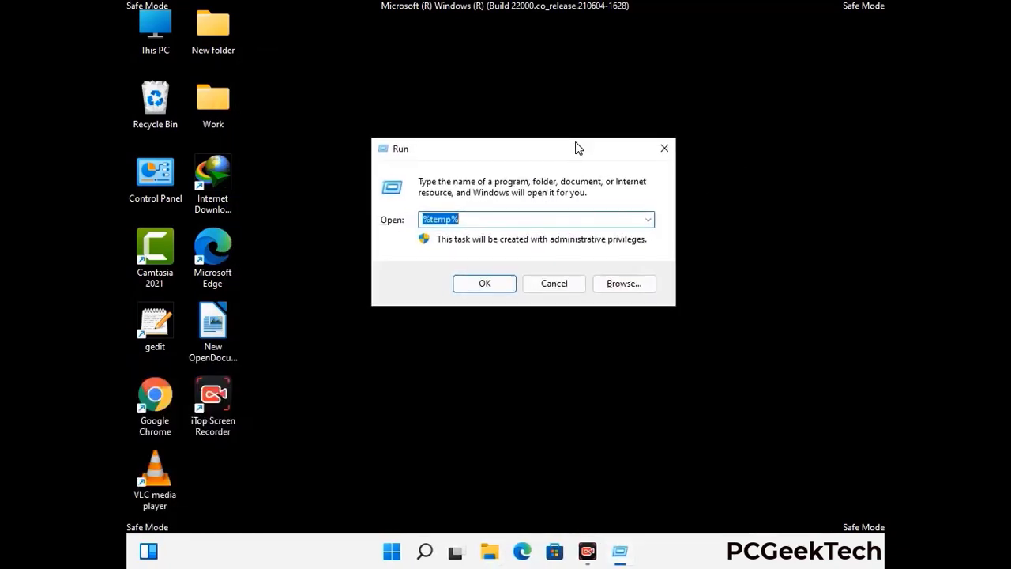
pyautogui.write('temp')
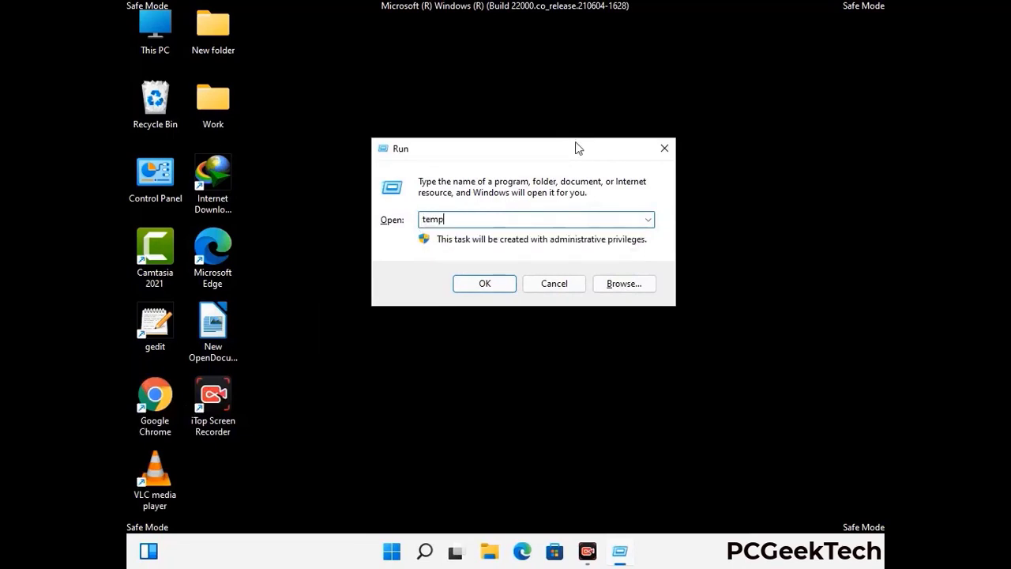
pyautogui.press('Return')
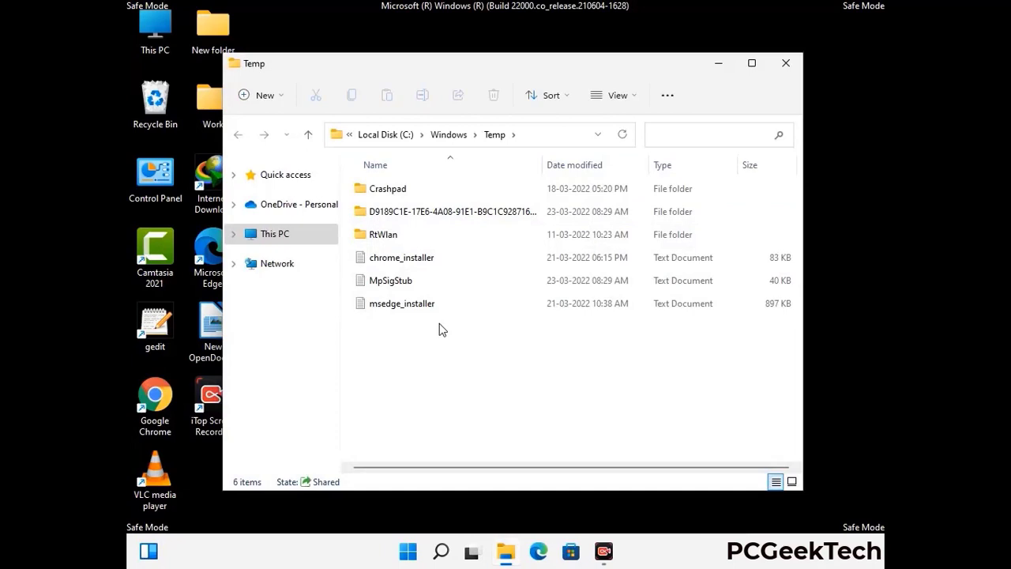
pyautogui.hotkey('ctrl', 'a')
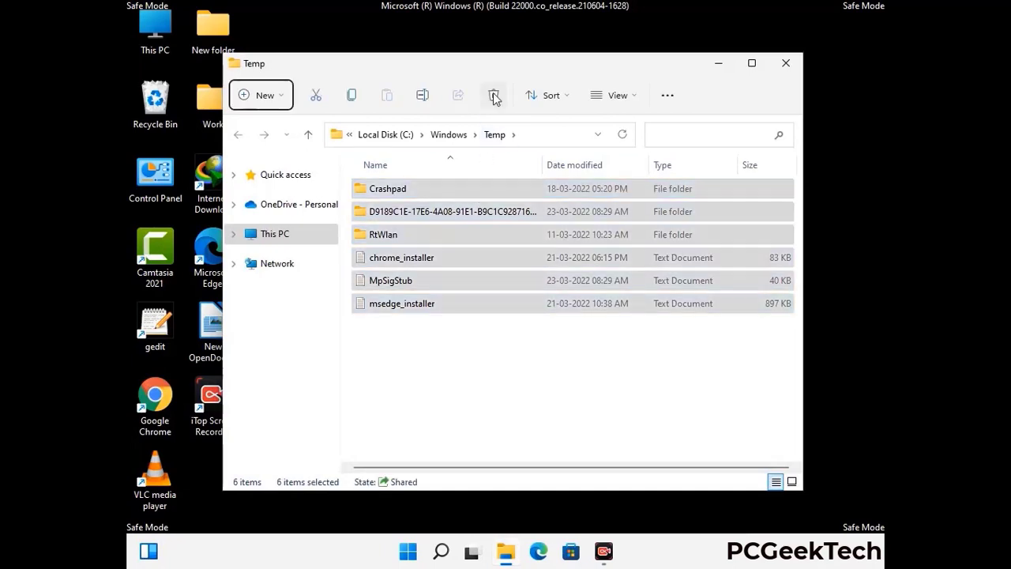
pyautogui.click(493, 95)
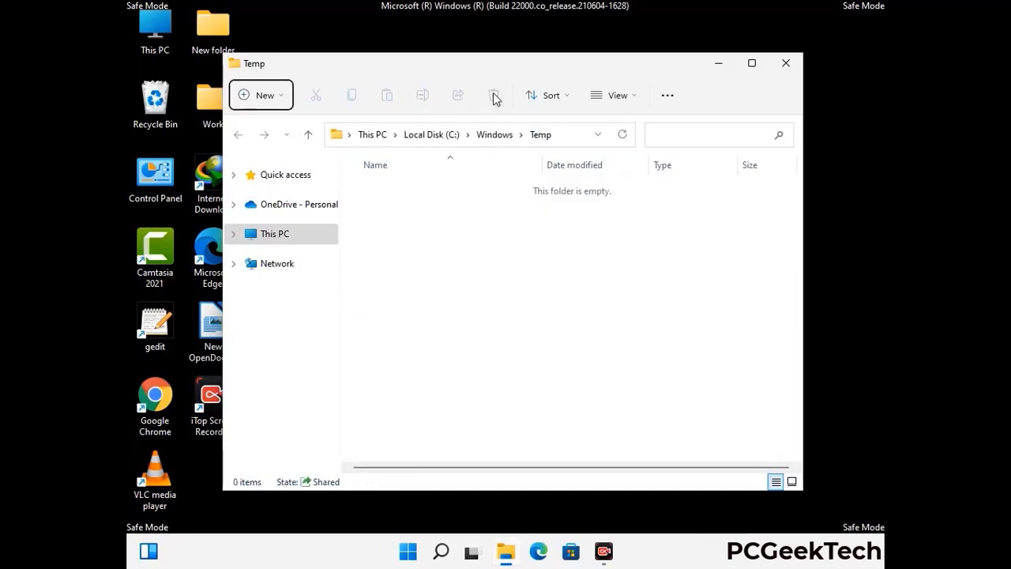
pyautogui.click(788, 65)
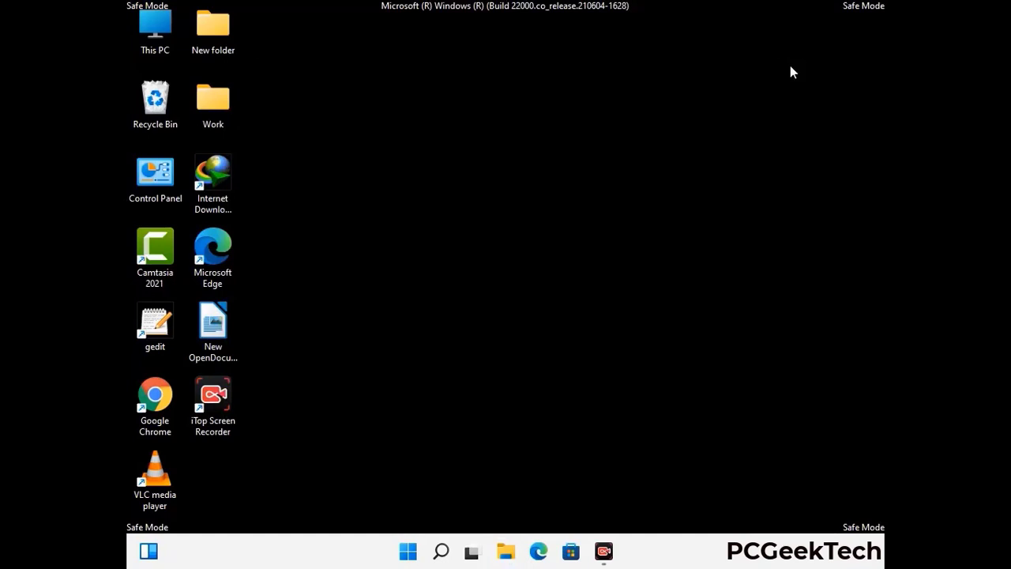
# Launch Registry Editor by running regedit.
pyautogui.press('super+r')
pyautogui.moveTo(307, 364); pyautogui.dragTo(526, 126)
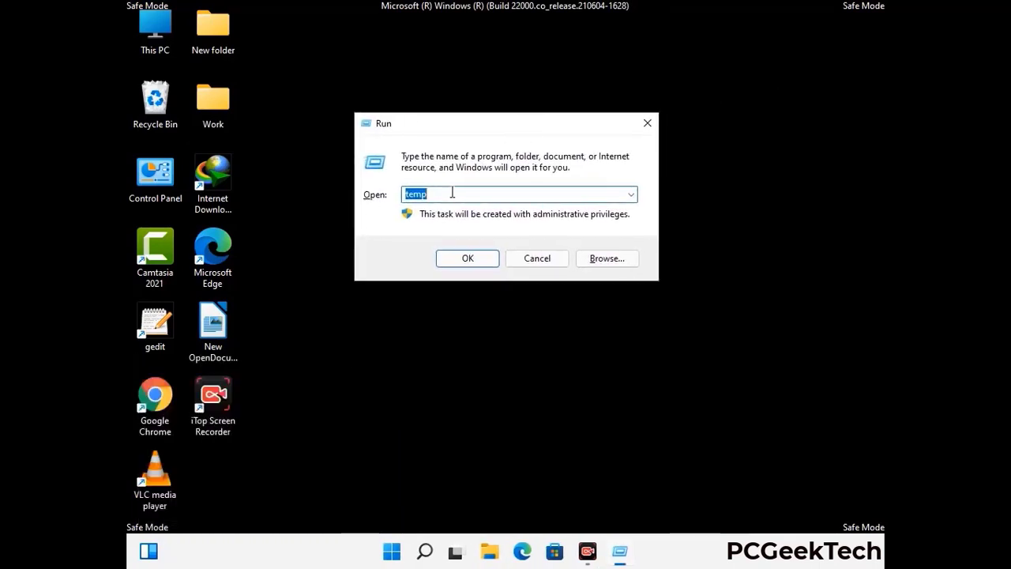
pyautogui.write('regedit')
pyautogui.press('Return')
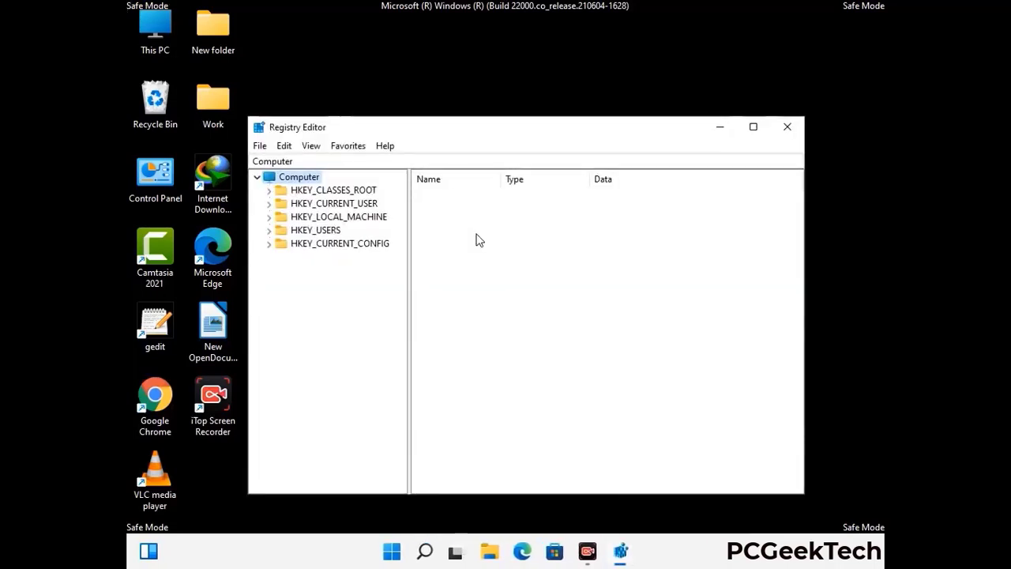
# Expand HKEY_CURRENT_USER > Software > Microsoft in the registry tree.
pyautogui.click(338, 216)
pyautogui.click(268, 203)
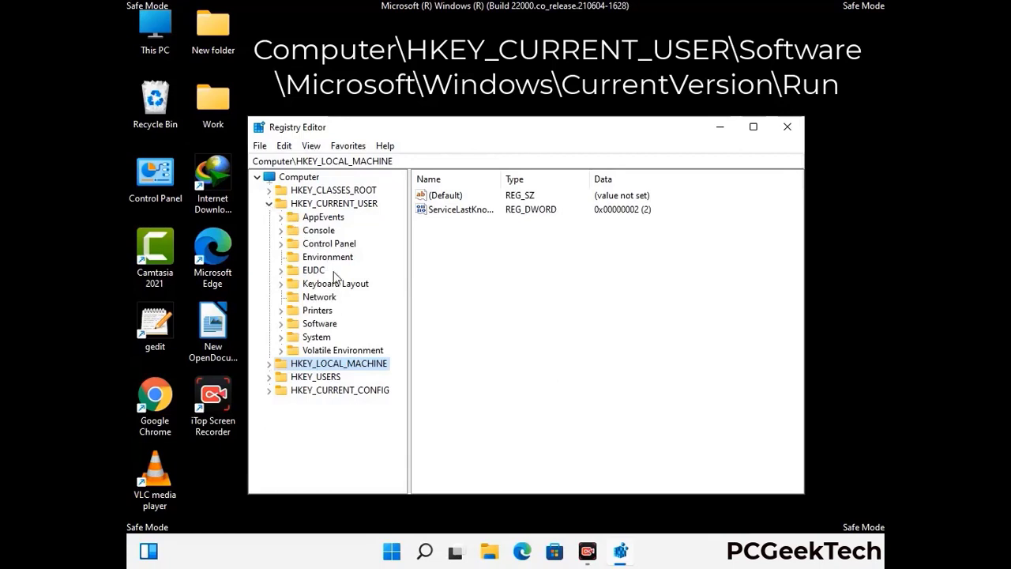
pyautogui.click(317, 326)
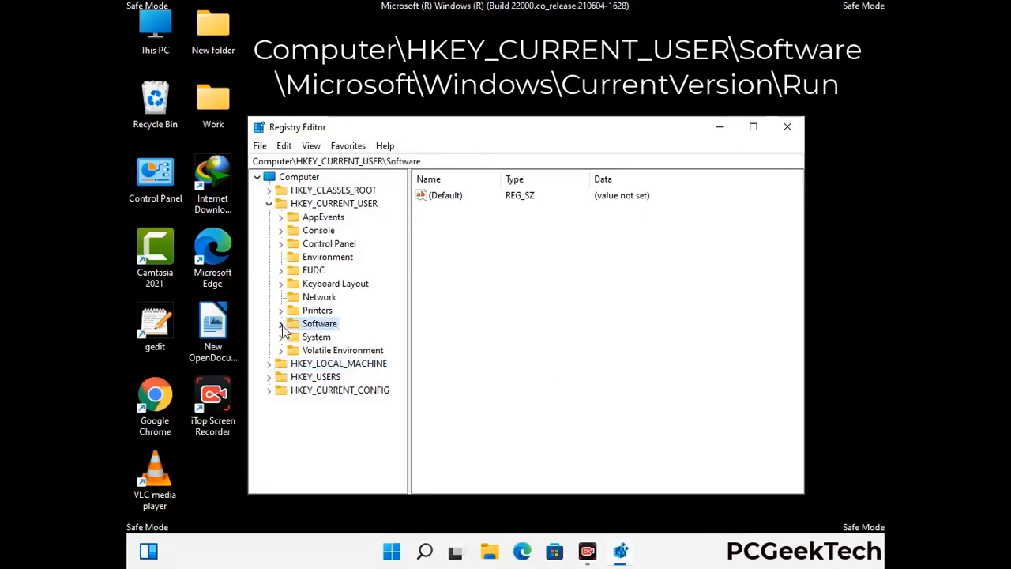
pyautogui.click(278, 324)
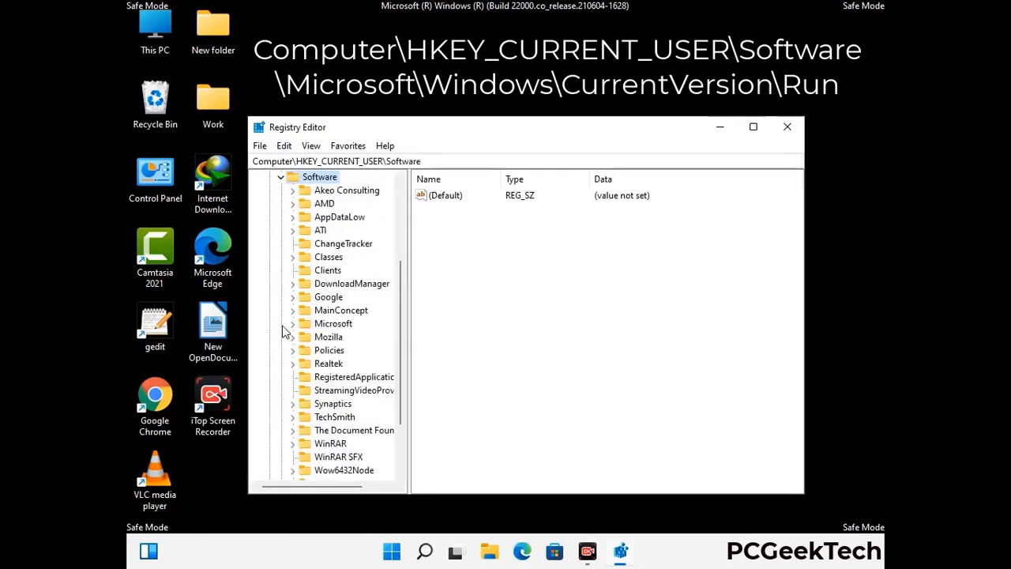
pyautogui.doubleClick(330, 326)
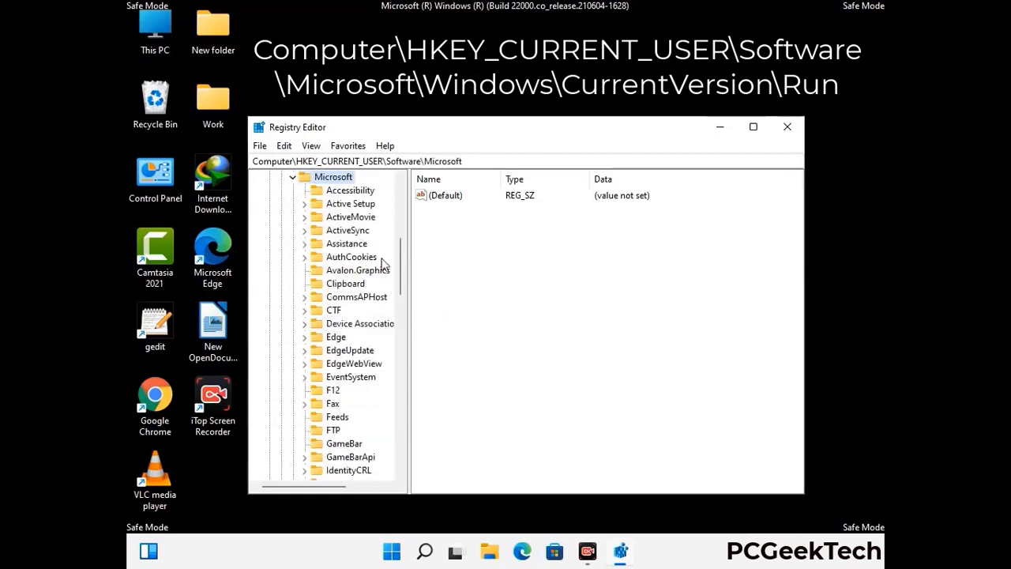
# Expand Windows > CurrentVersion under Microsoft so the Run key is listed.
pyautogui.scroll(-2, 366, 345)
pyautogui.scroll(-2, 366, 345)
pyautogui.scroll(-1, 365, 345)
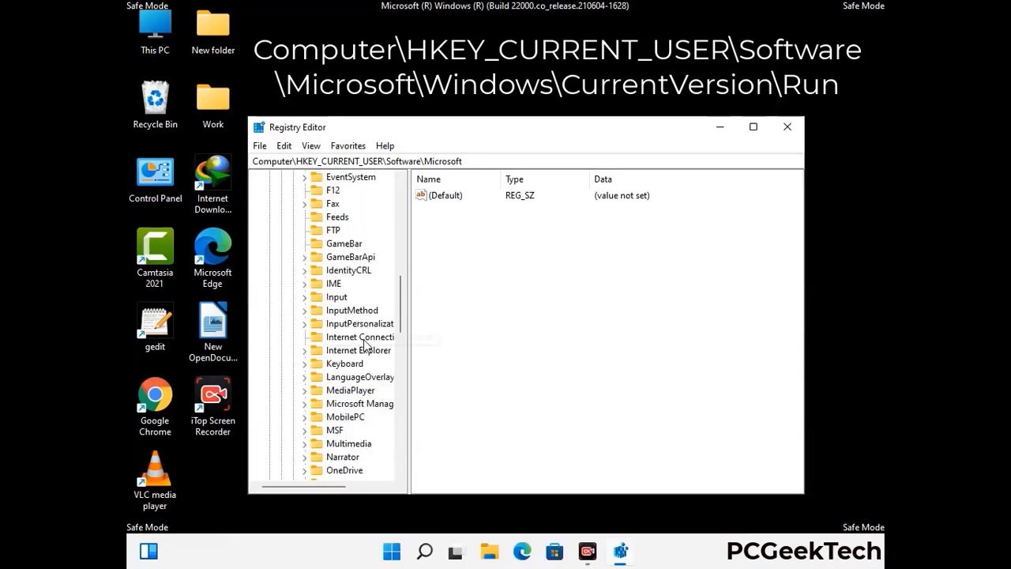
pyautogui.scroll(-2, 365, 345)
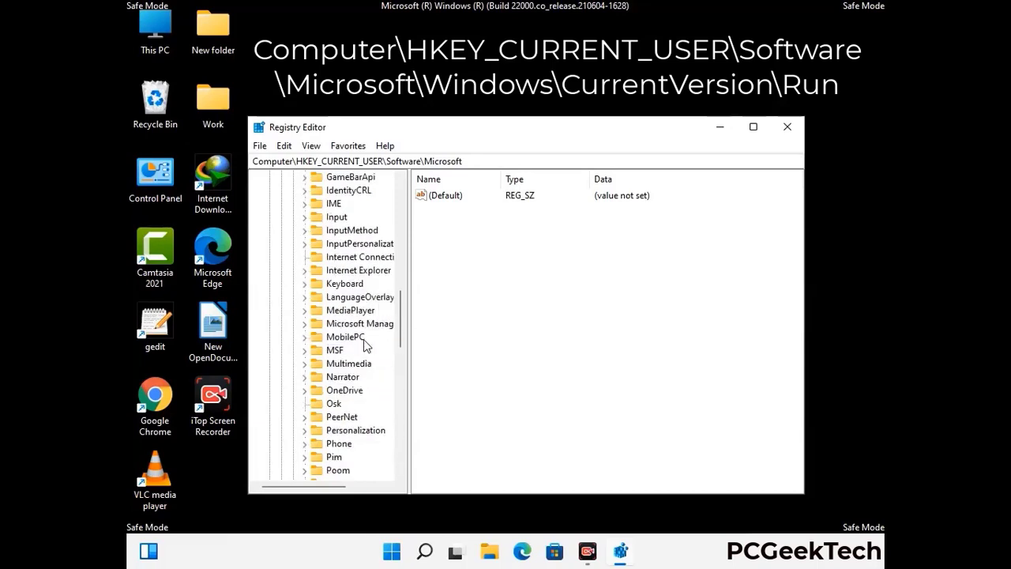
pyautogui.scroll(-7, 365, 345)
pyautogui.scroll(-3, 366, 345)
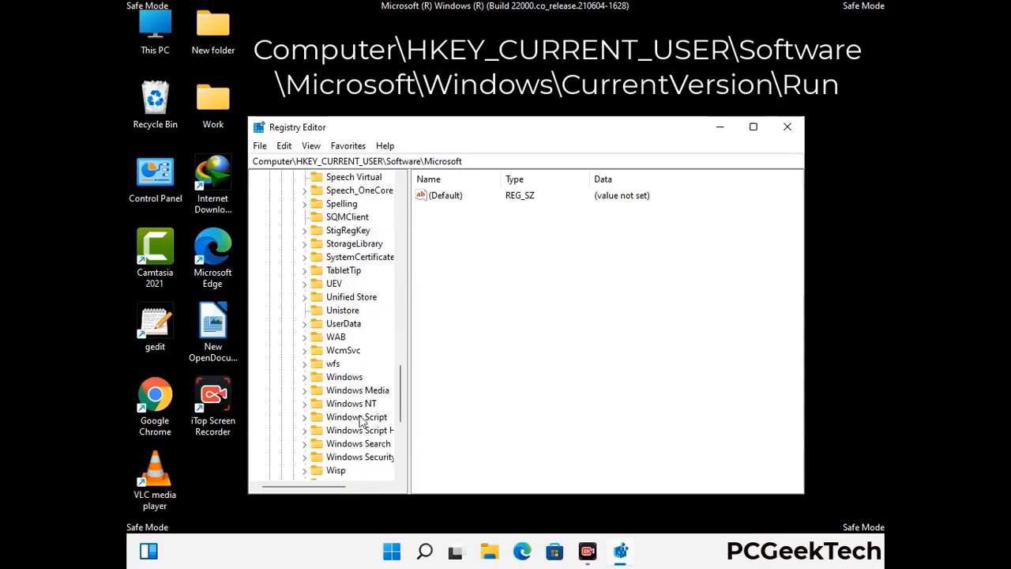
pyautogui.doubleClick(355, 377)
pyautogui.scroll(-1, 366, 371)
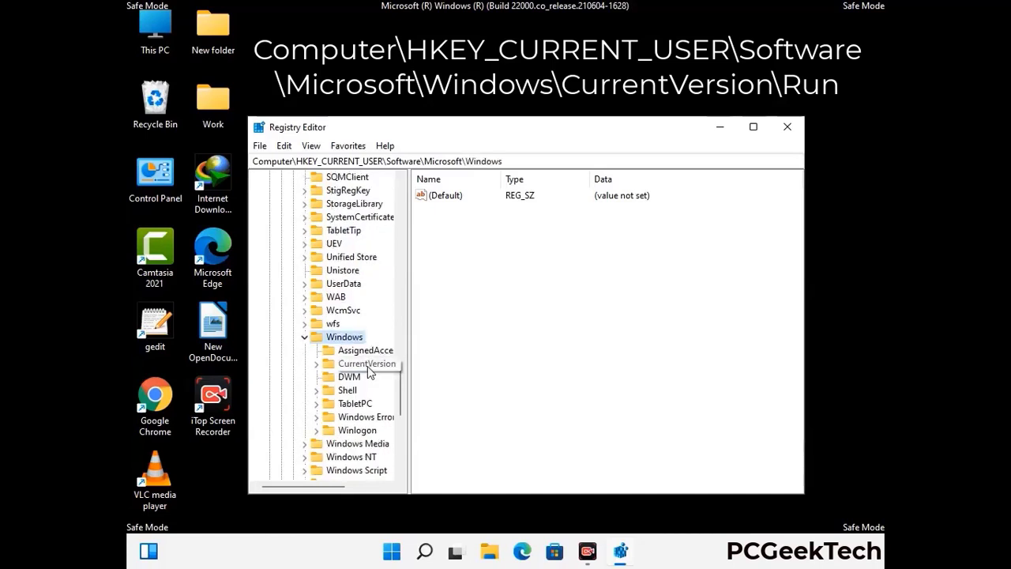
pyautogui.doubleClick(367, 365)
pyautogui.scroll(-5, 363, 348)
pyautogui.scroll(-4, 362, 344)
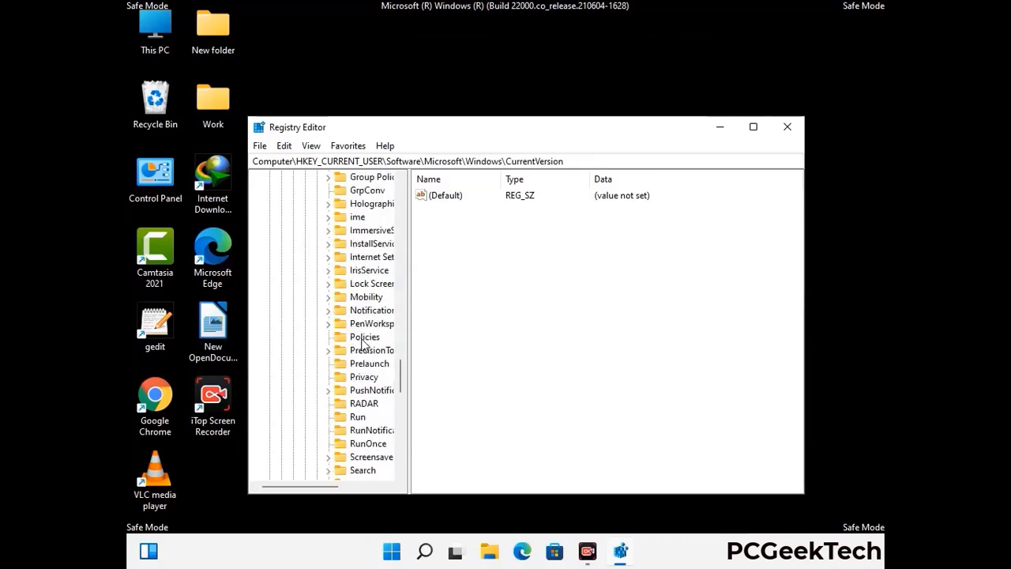
pyautogui.scroll(-1, 363, 344)
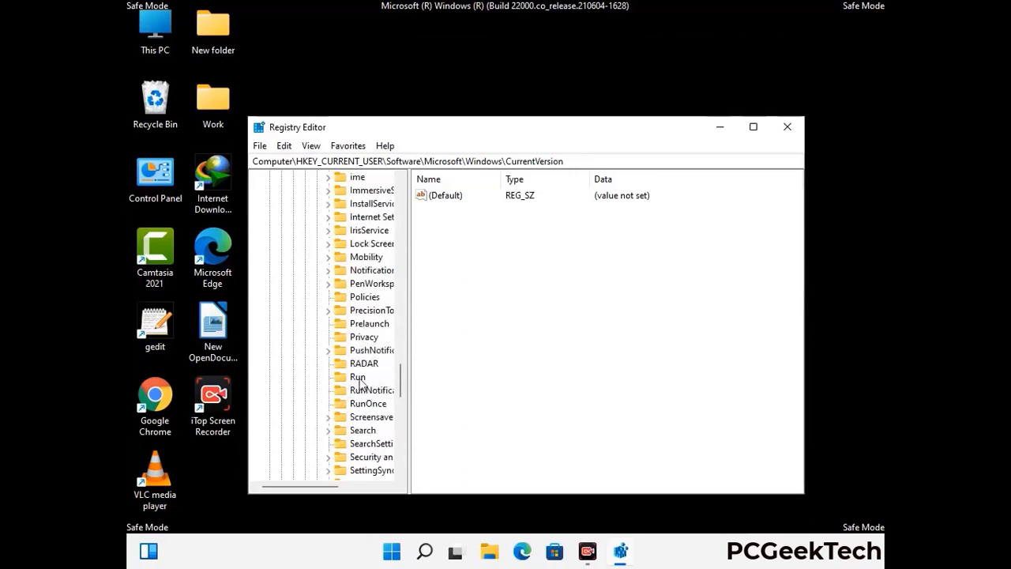
# Delete the ScreenRec value from the Run key, confirming the deletion.
pyautogui.click(359, 379)
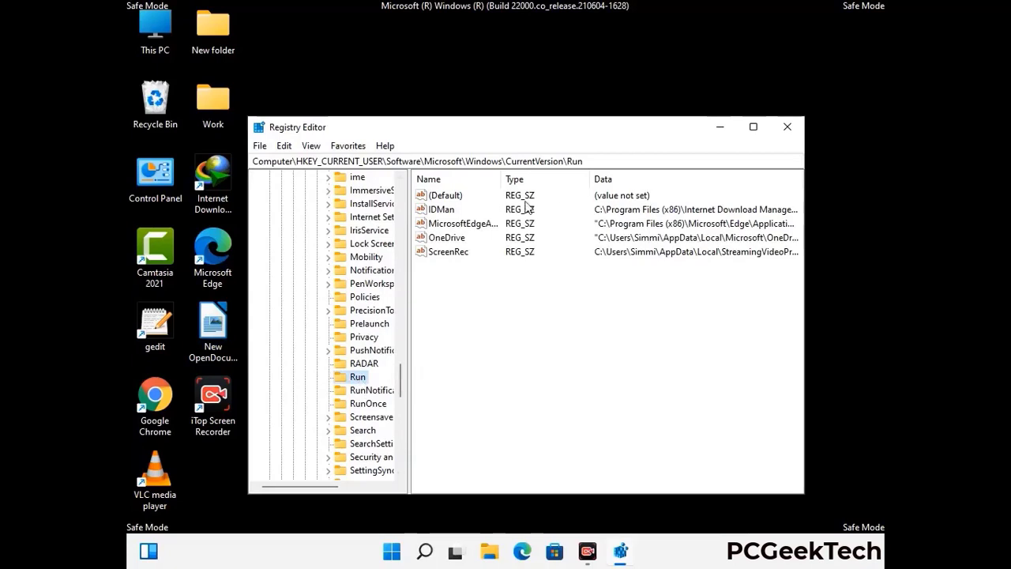
pyautogui.click(446, 254)
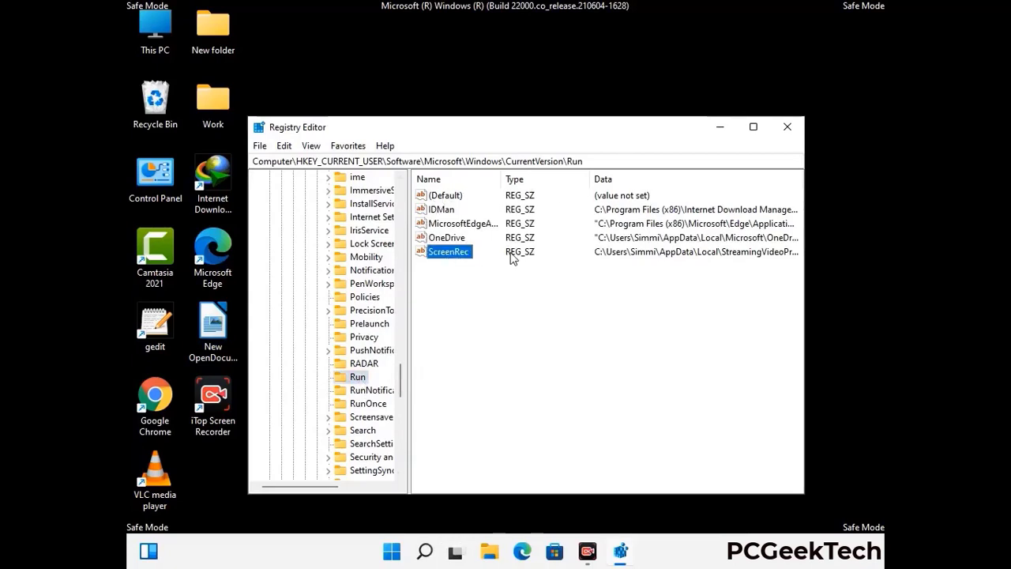
pyautogui.click(456, 254)
pyautogui.rightClick(456, 255)
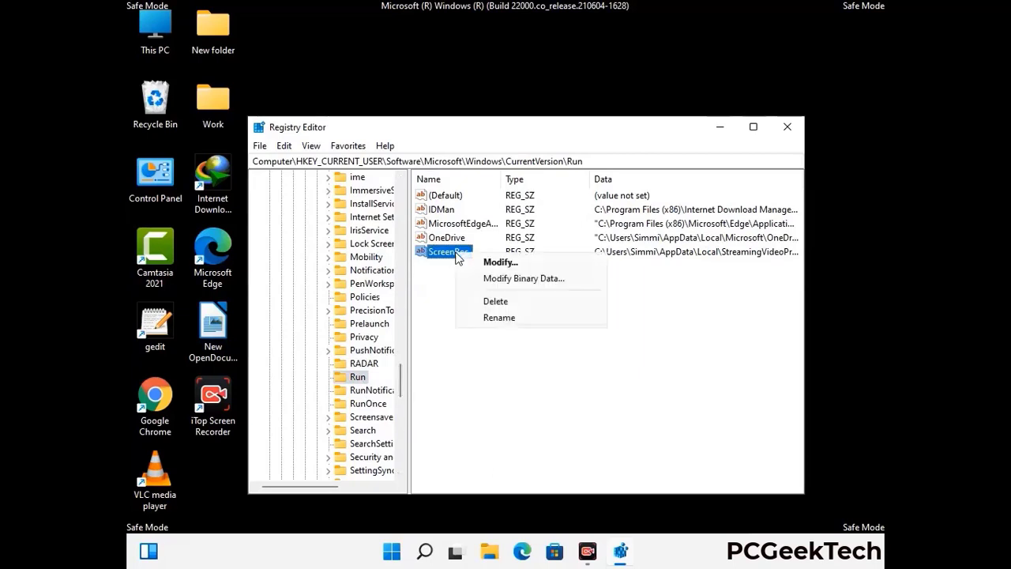
pyautogui.click(485, 301)
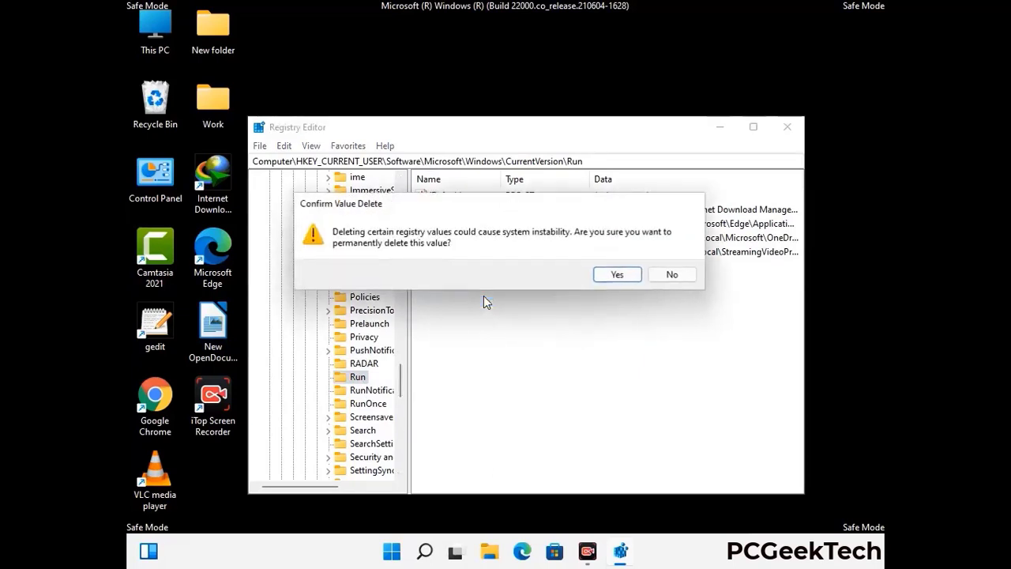
pyautogui.click(617, 275)
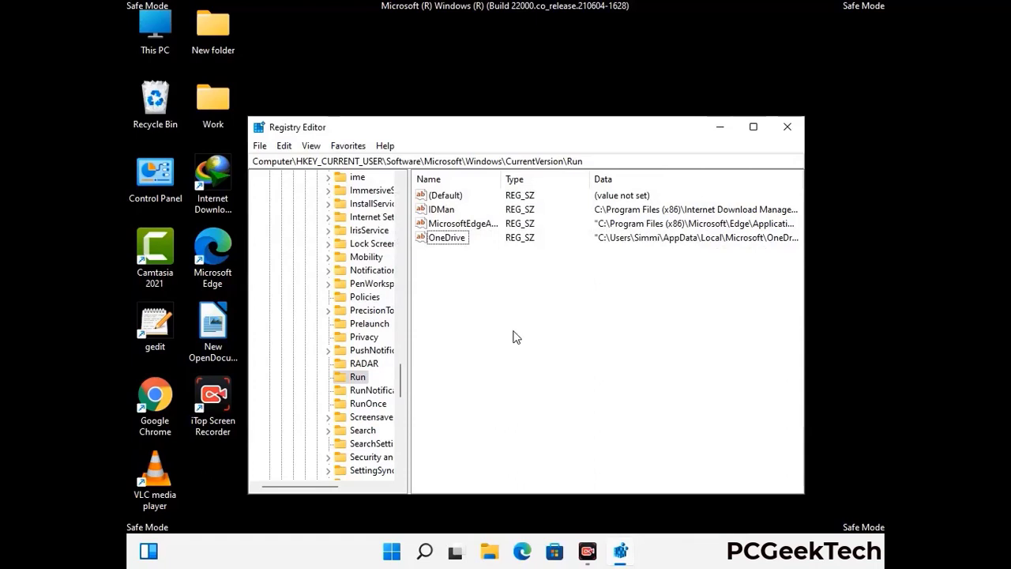
# Search the registry for 'Virus Nam', then dismiss the search and close Registry Editor.
pyautogui.hotkey('ctrl', 'f')
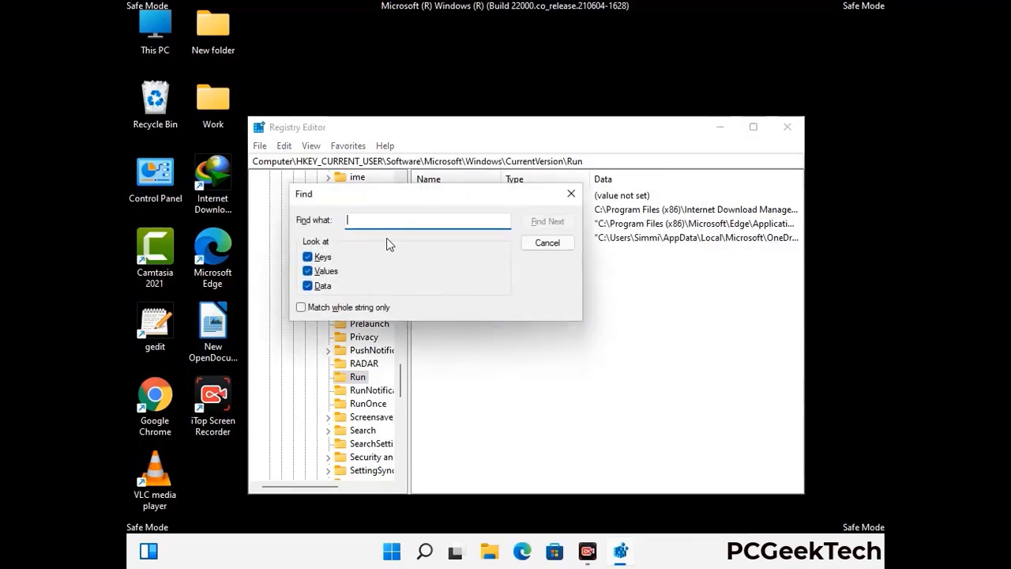
pyautogui.write('Virus Name')
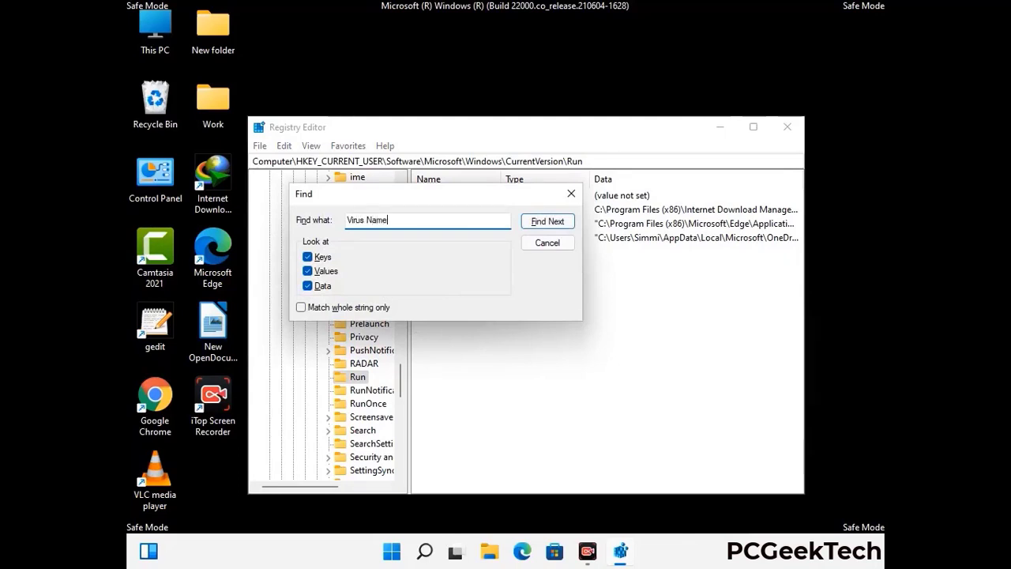
pyautogui.click(536, 226)
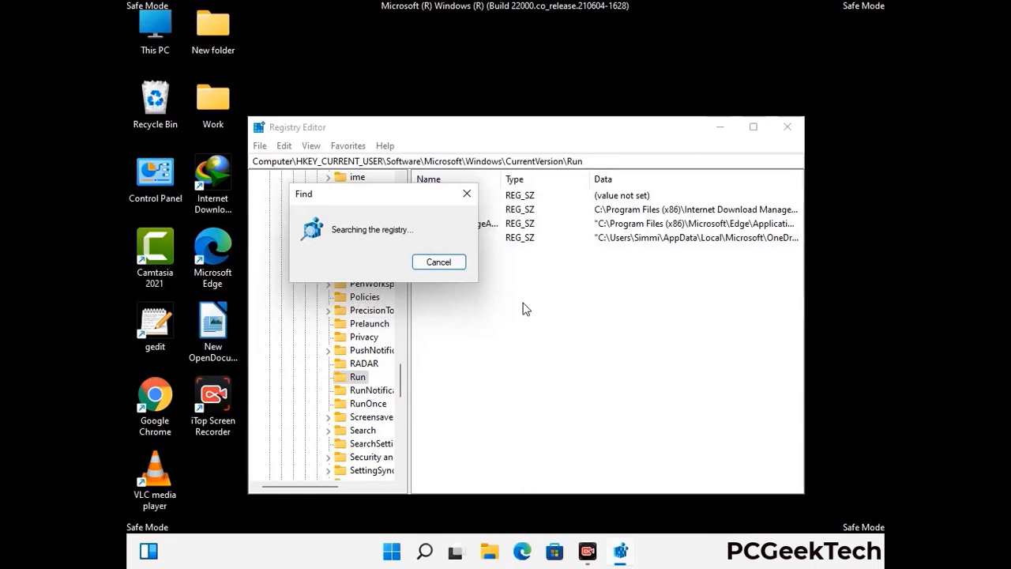
pyautogui.click(473, 196)
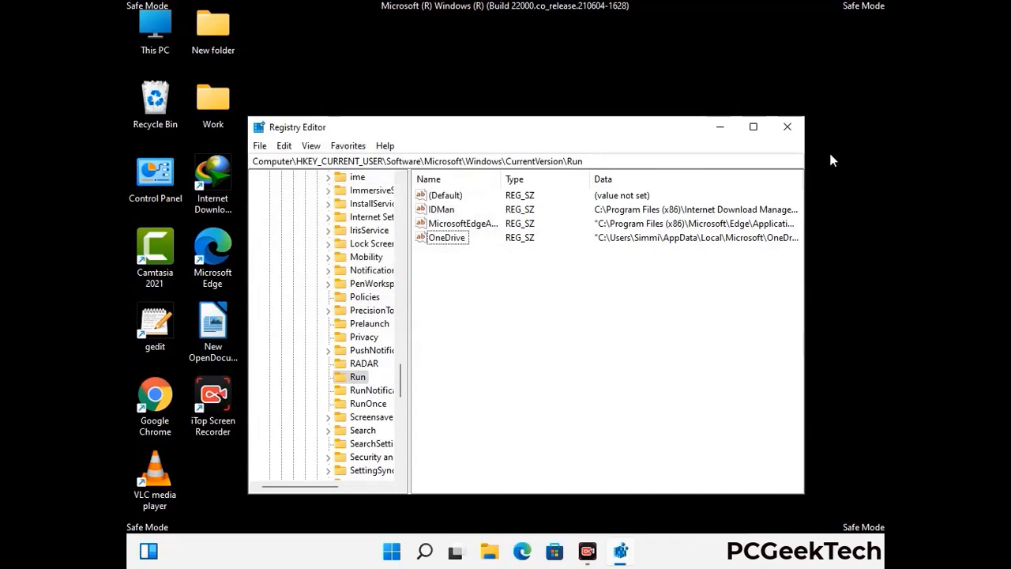
pyautogui.click(787, 128)
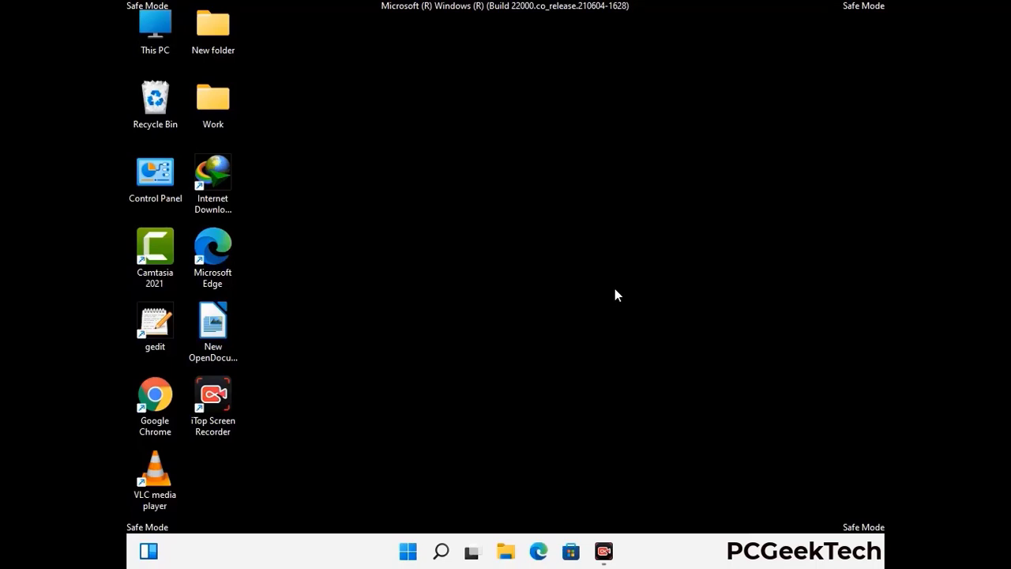
# Launch msconfig and clear the Safe boot option on the Boot tab.
pyautogui.press('super+r')
pyautogui.moveTo(293, 366); pyautogui.dragTo(517, 156)
pyautogui.write('ms')
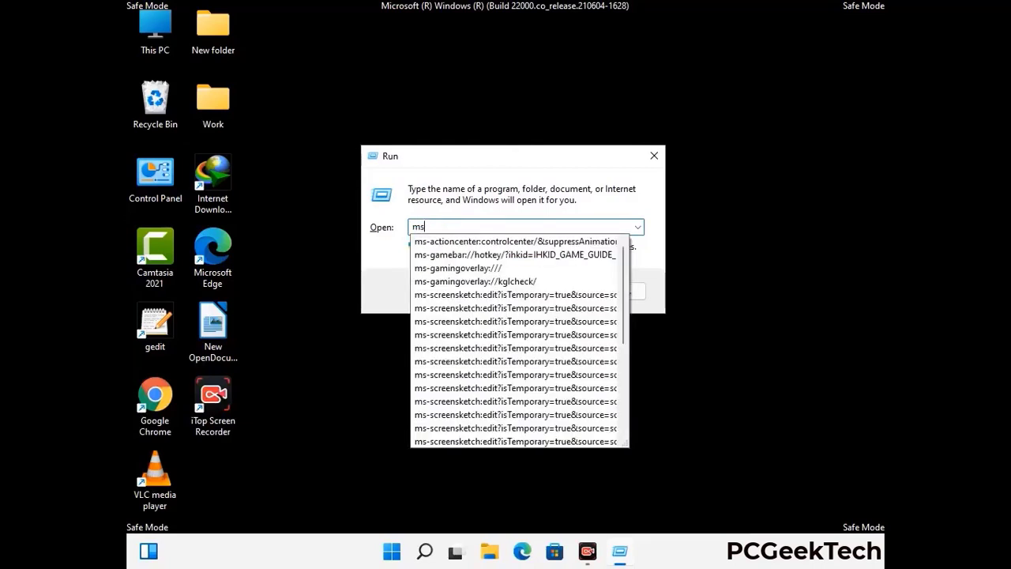
pyautogui.write('config')
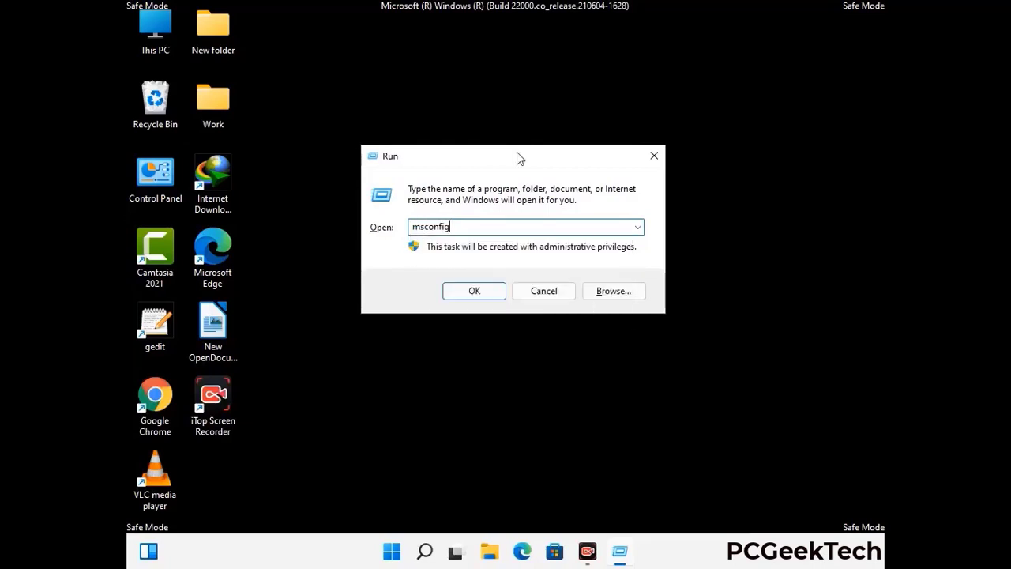
pyautogui.click(466, 289)
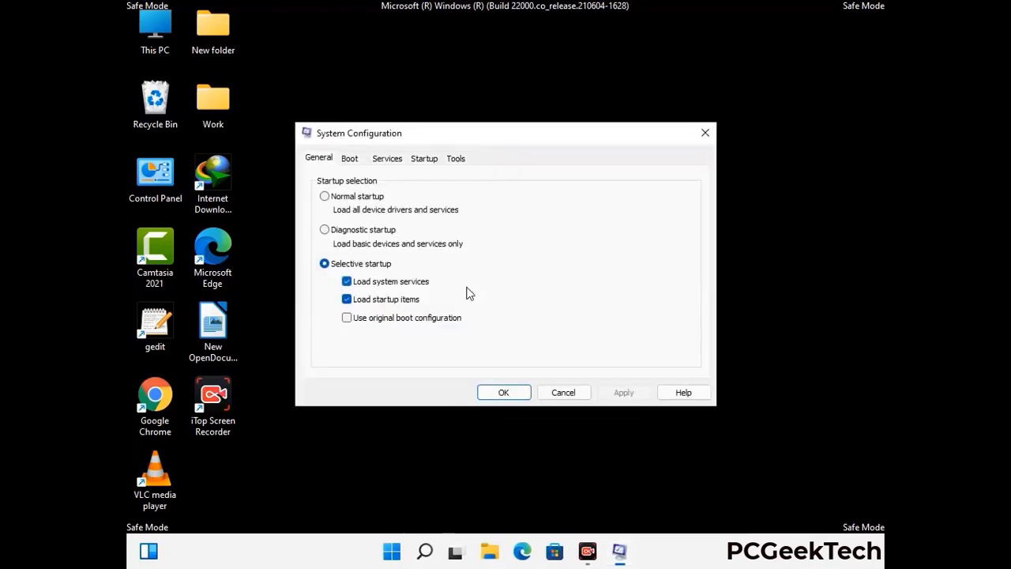
pyautogui.click(349, 158)
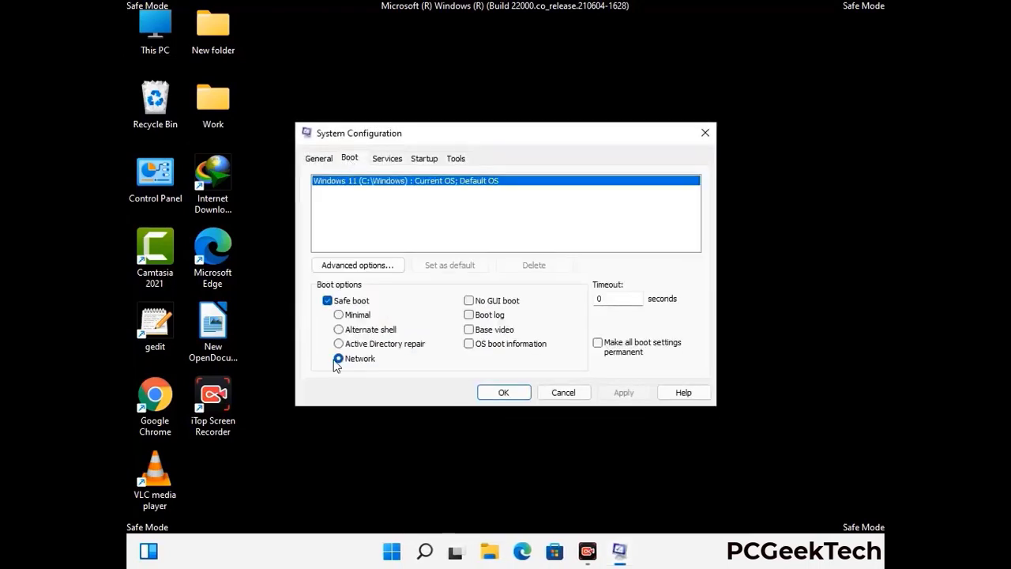
pyautogui.click(326, 301)
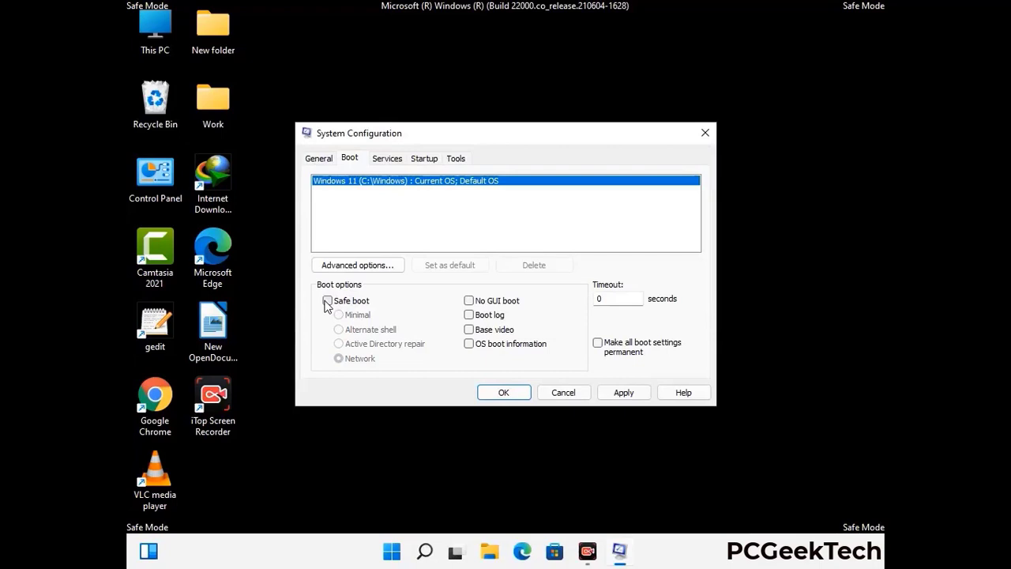